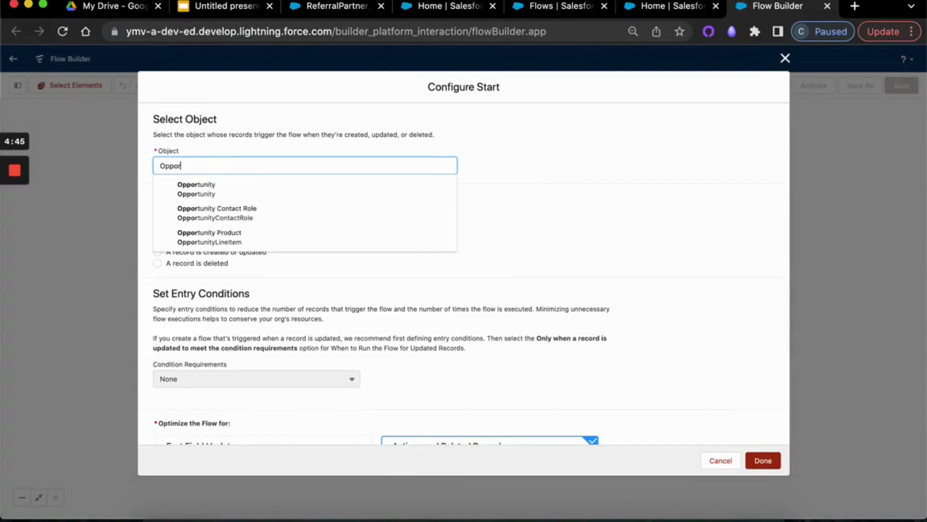
- Set the flow's start object to Opportunity and trigger it when a record is updated
click(219, 190)
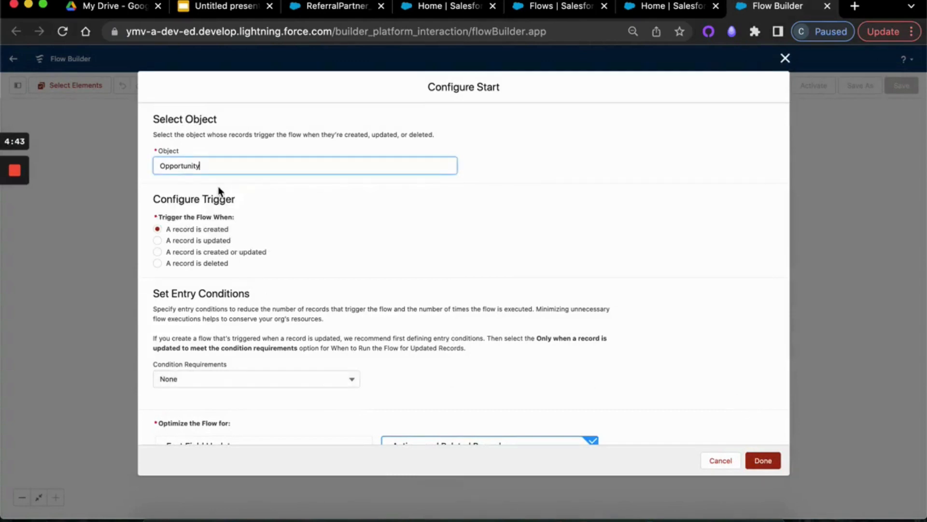
scroll(318, 215, down, 2)
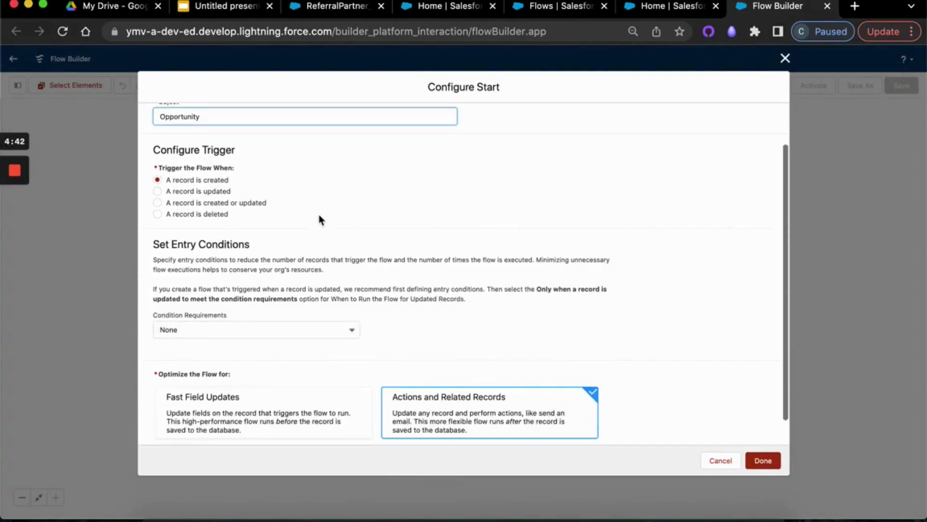
click(158, 192)
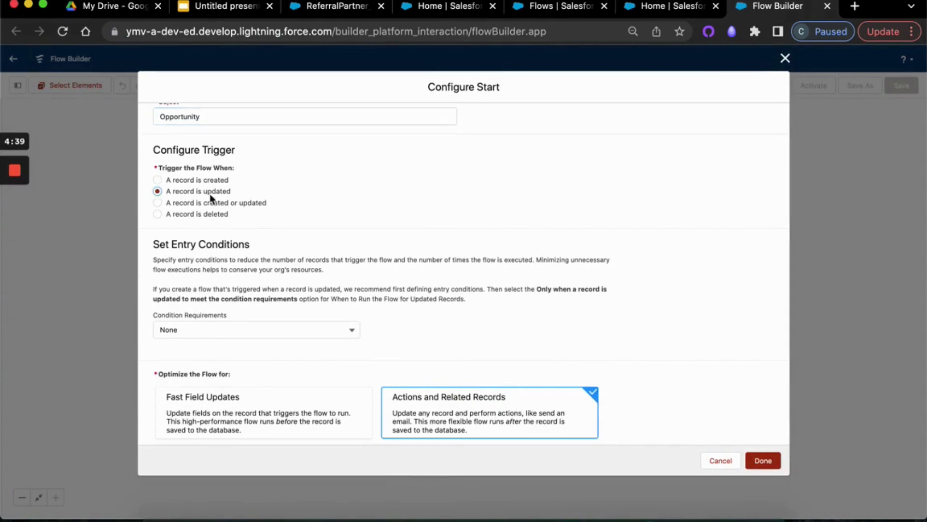
- Require all entry conditions to be met (AND) and set the first condition to StageName Equals Closed Won
scroll(356, 203, down, 1)
click(240, 304)
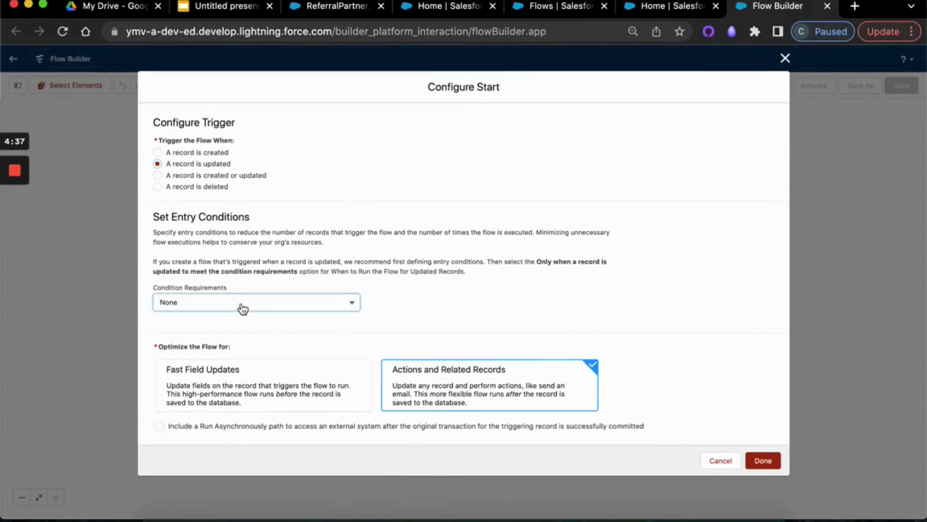
click(236, 342)
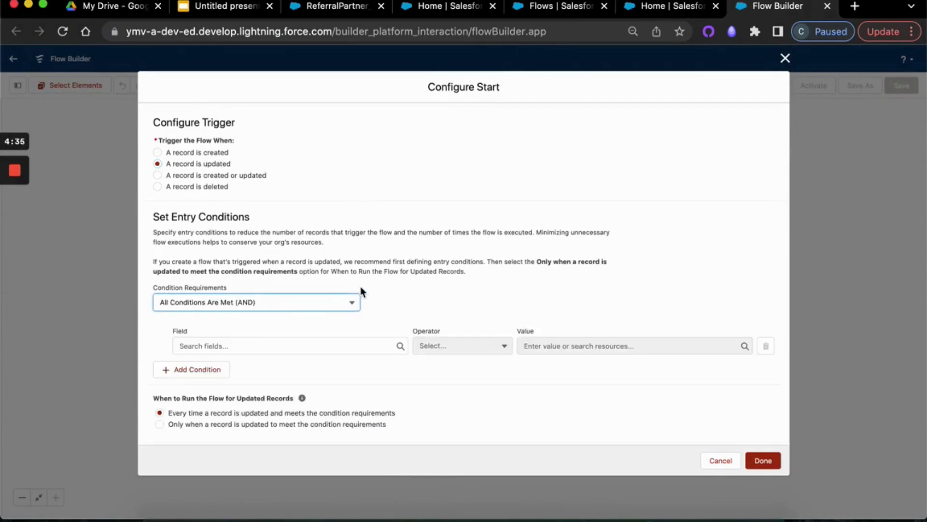
scroll(362, 286, down, 2)
scroll(362, 288, down, 1)
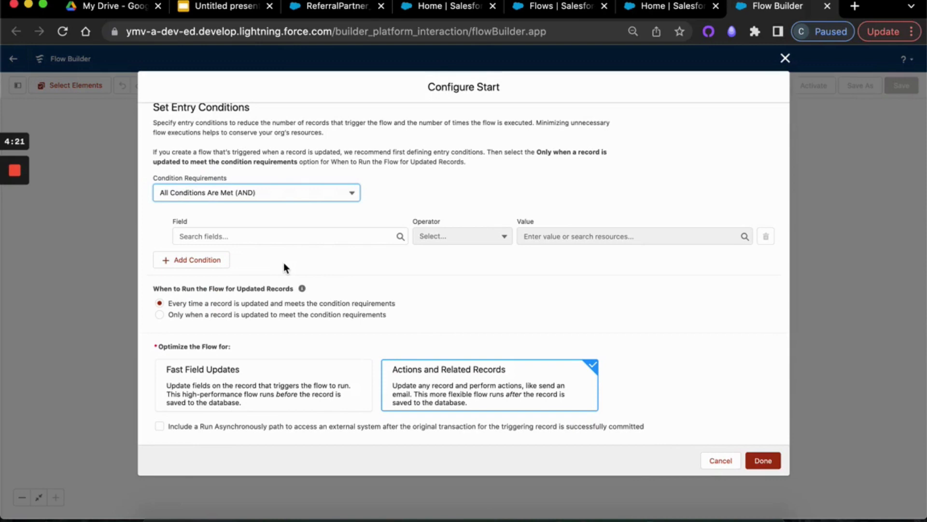
click(231, 237)
text(stage)
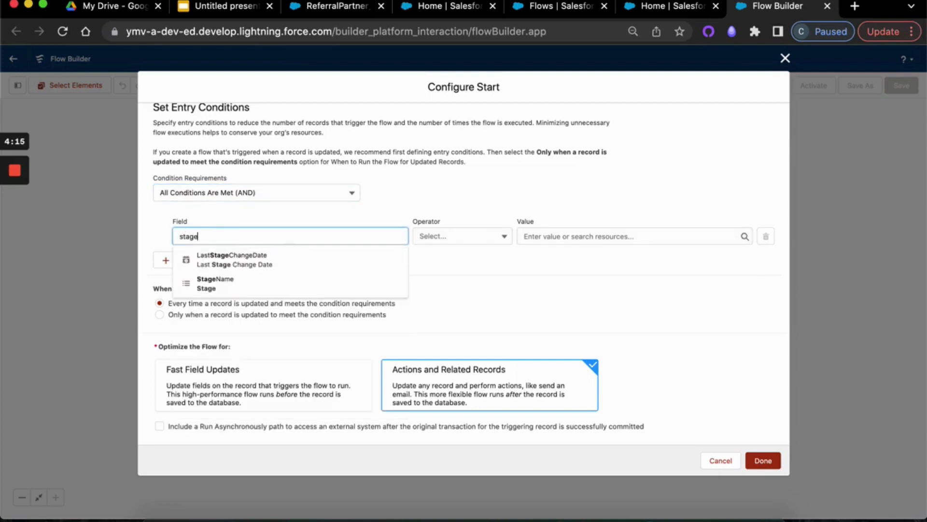
click(228, 278)
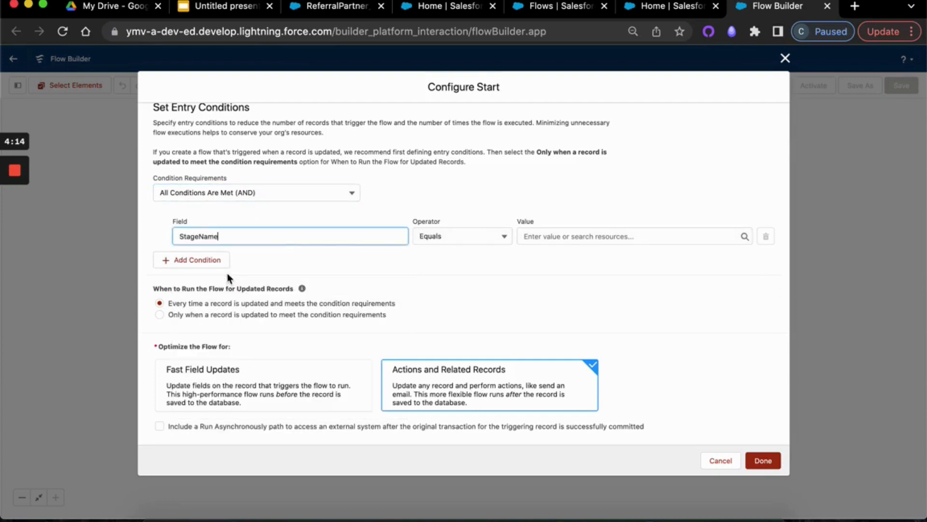
click(548, 232)
text(won)
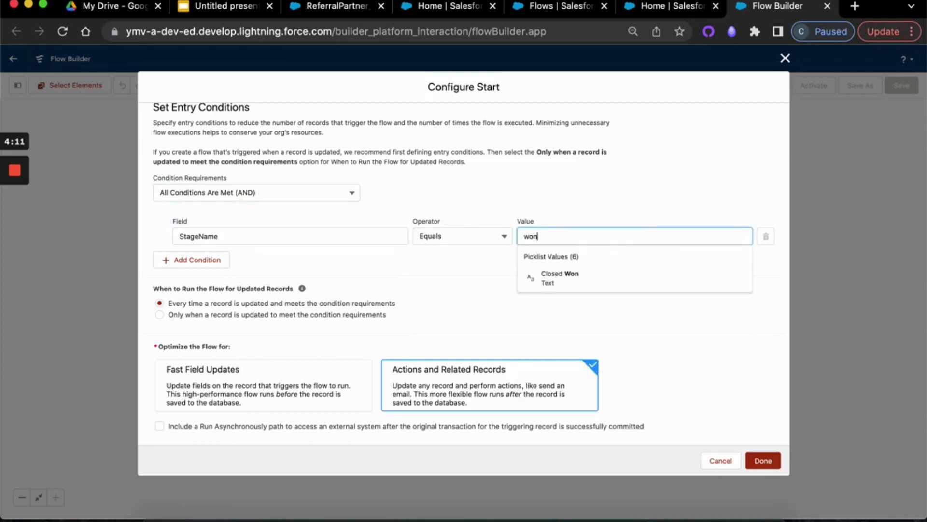
click(556, 277)
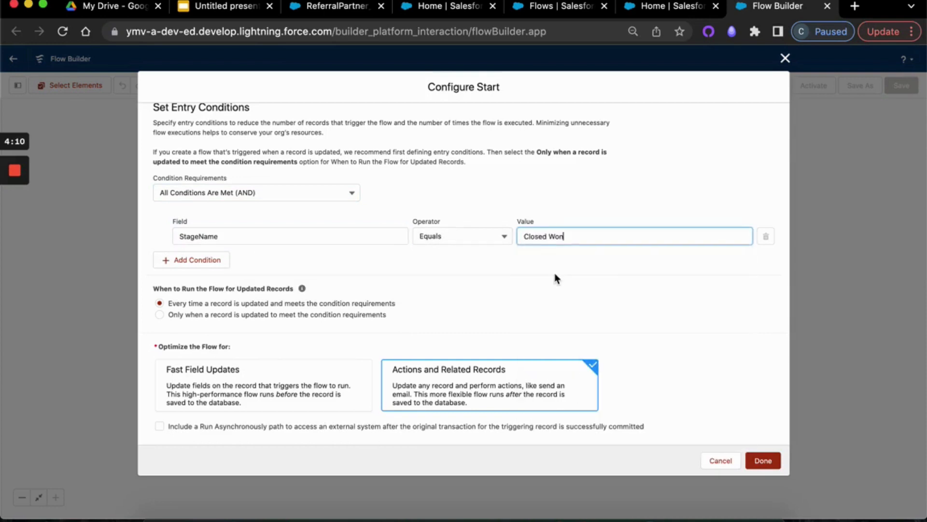
- Add a second entry condition, Referred_By__c Is Null False, and finish the start configuration
click(195, 263)
click(200, 268)
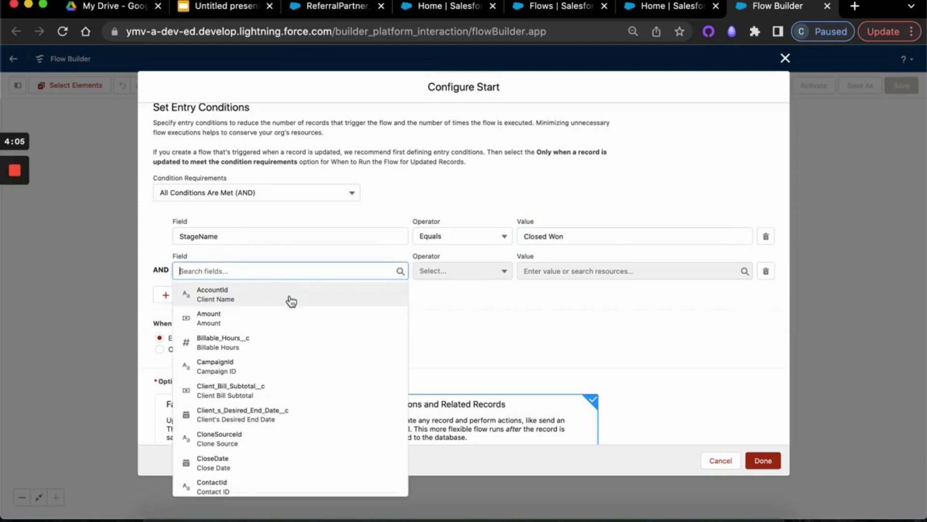
text(refer)
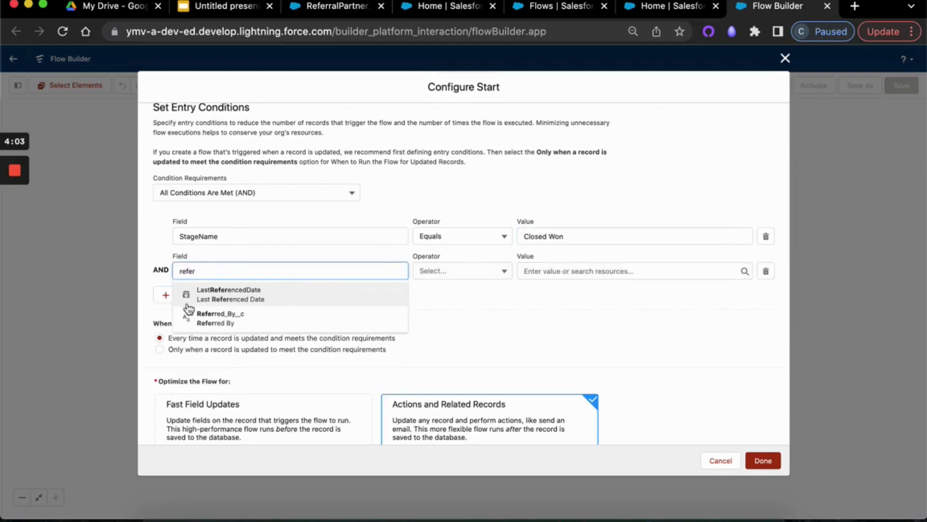
click(202, 318)
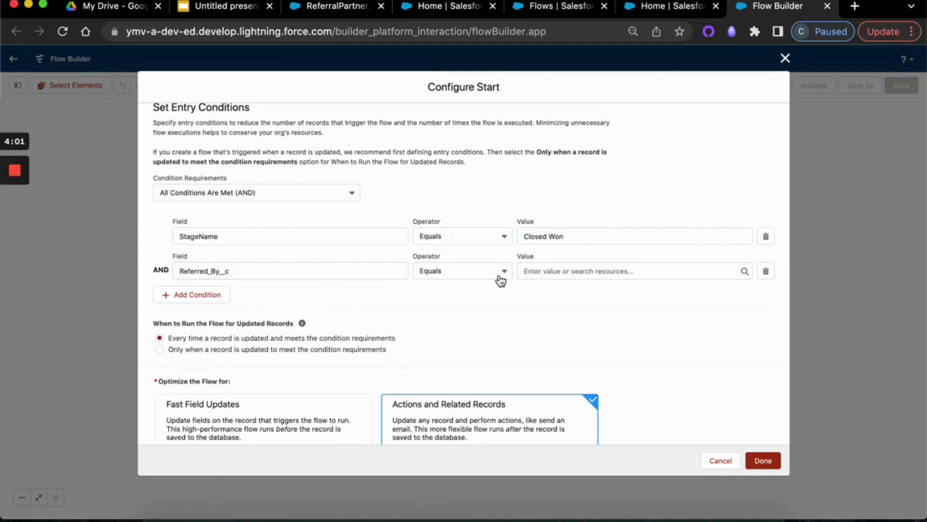
click(500, 278)
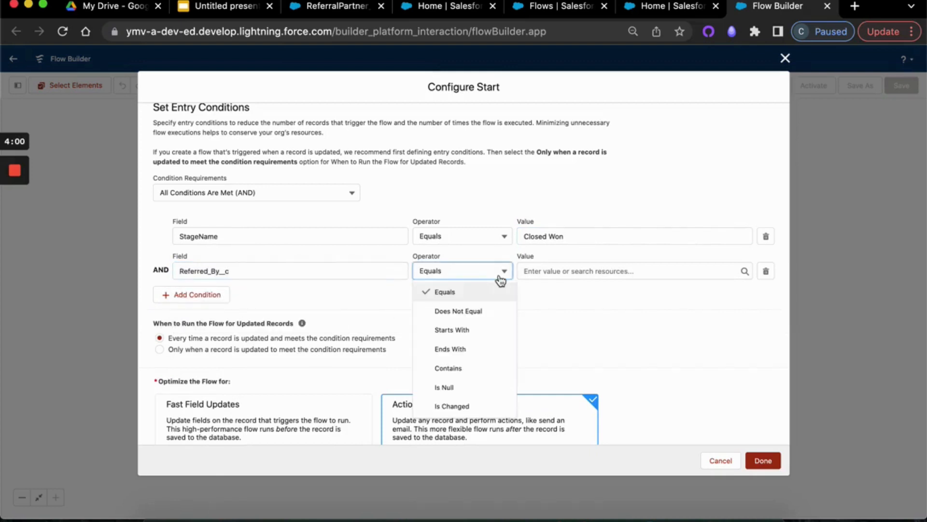
click(458, 387)
click(530, 270)
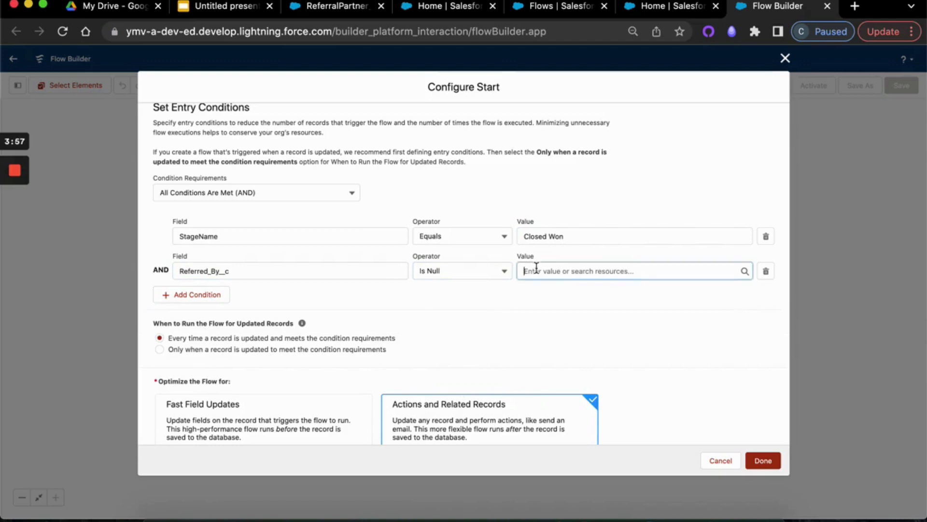
text(false)
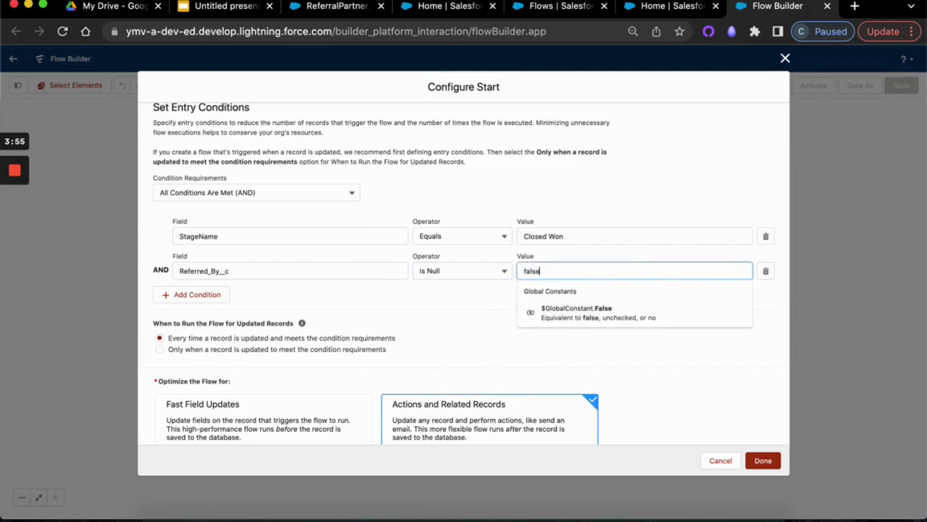
click(564, 311)
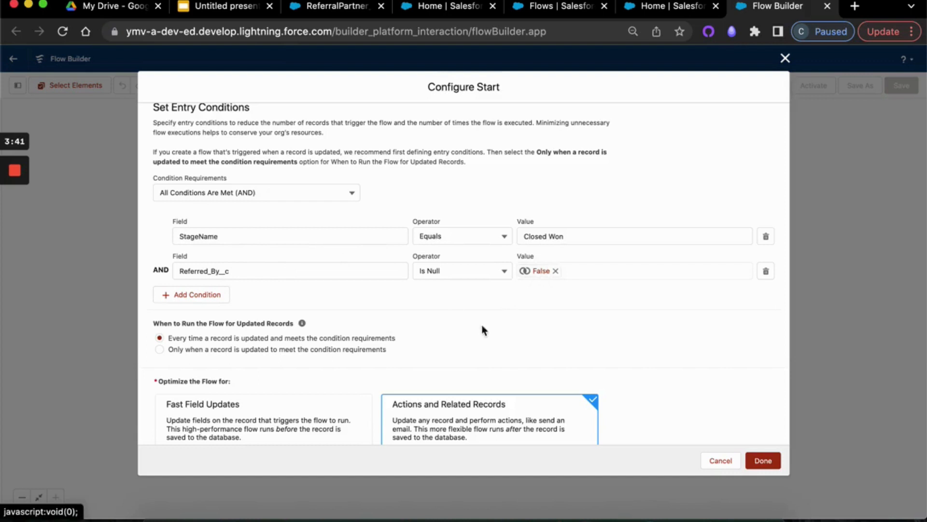
scroll(429, 327, down, 2)
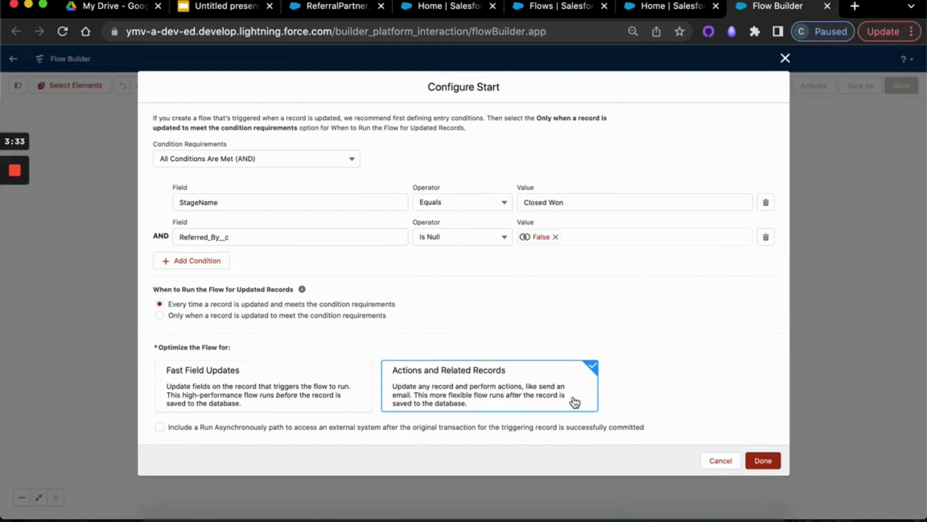
click(761, 462)
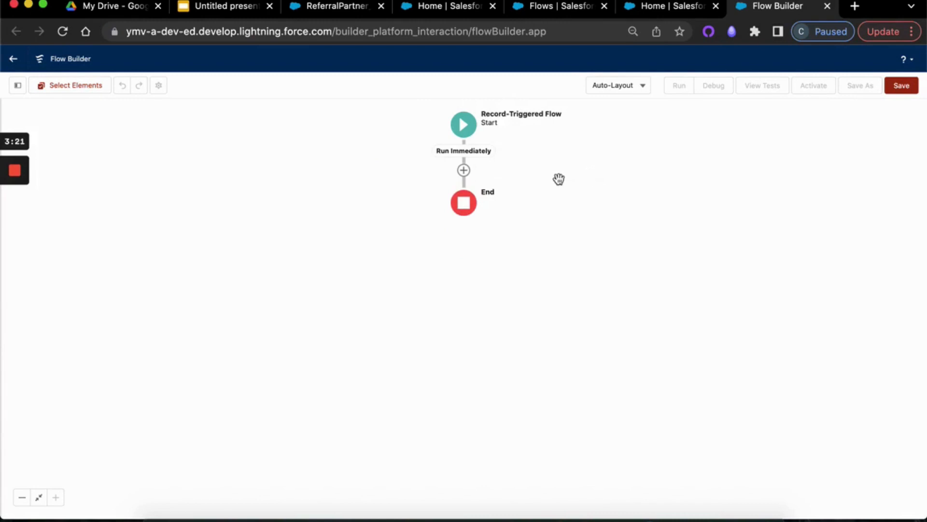
- Add a Get Records element to the Run Immediately path, labelled "Get related Referral Partner record"
click(464, 172)
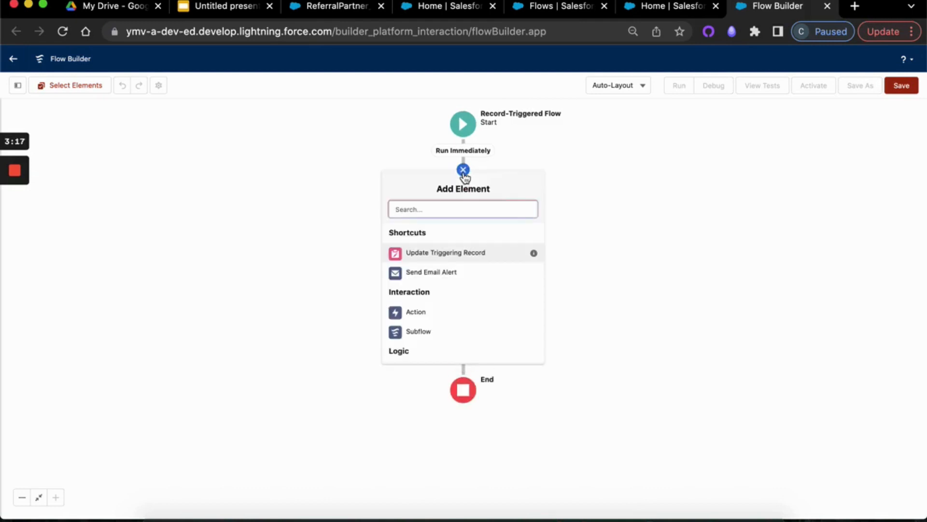
scroll(467, 270, down, 3)
scroll(467, 282, down, 2)
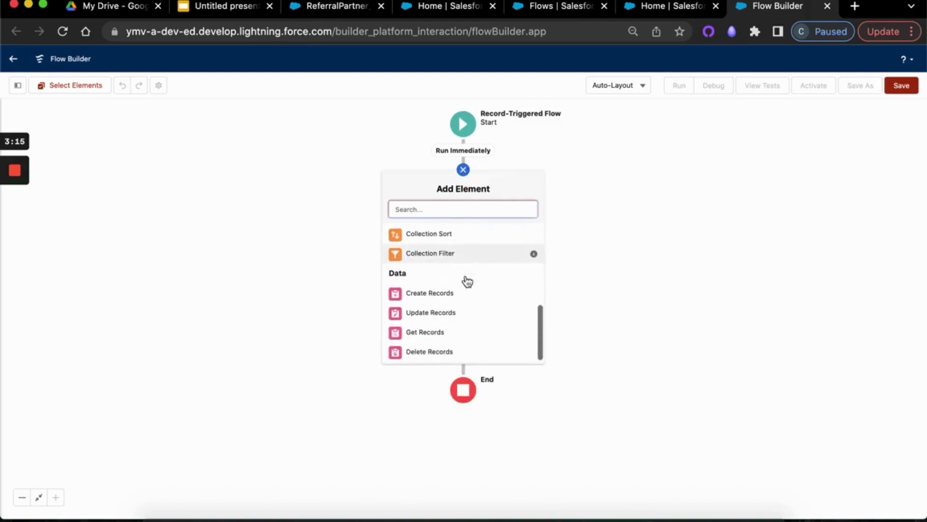
click(425, 332)
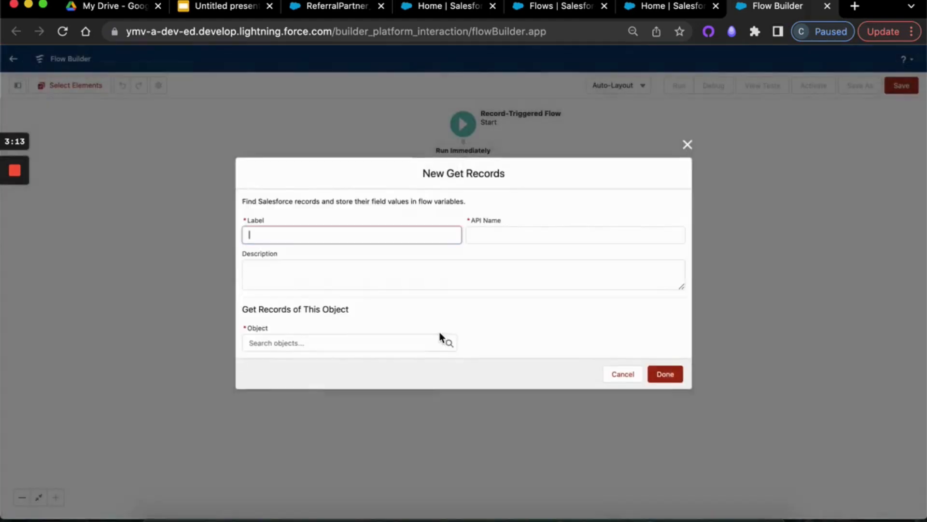
text(Get related Re)
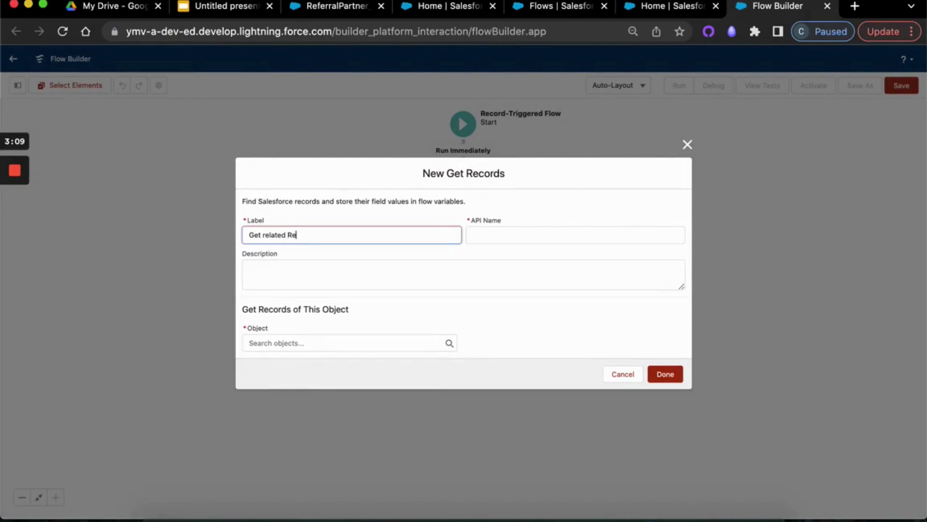
text(ferral Partner record)
key(Tab)
key(Tab)
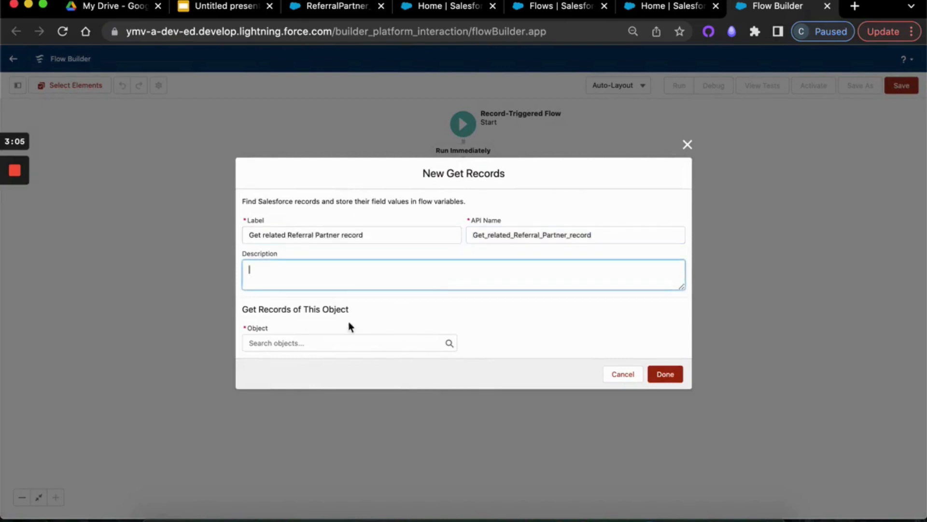
- Choose Referral Partner as the object whose records the Get Records element retrieves
click(320, 341)
text(refer)
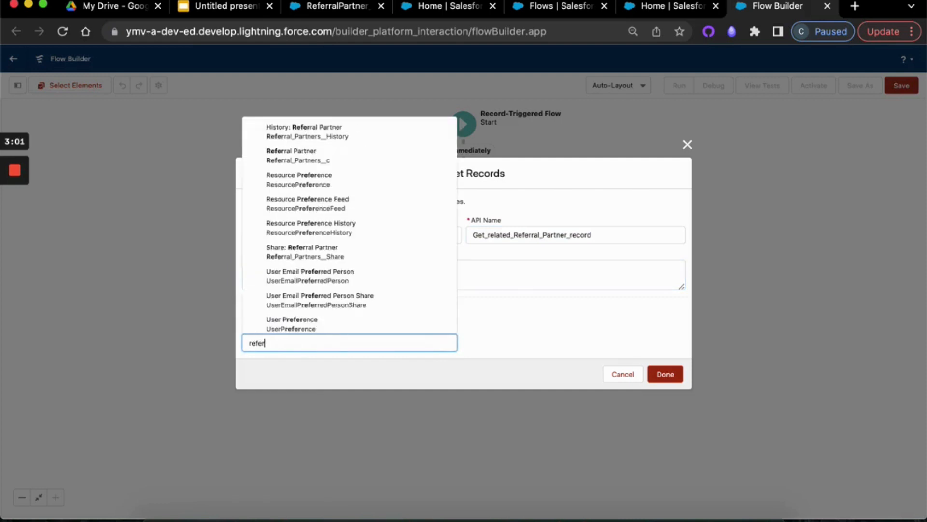
click(332, 158)
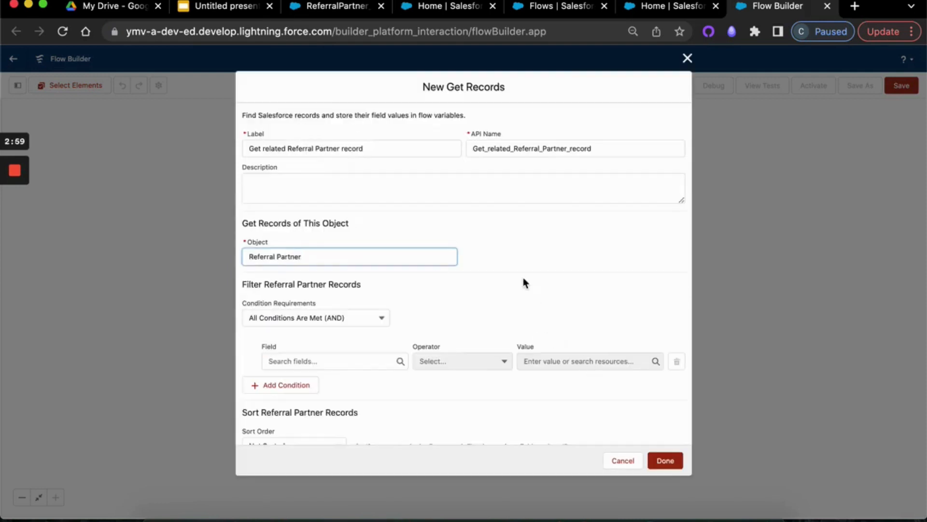
- Filter the Referral Partner records to retrieve by the Id field using the Equals operator
scroll(523, 278, down, 3)
click(420, 262)
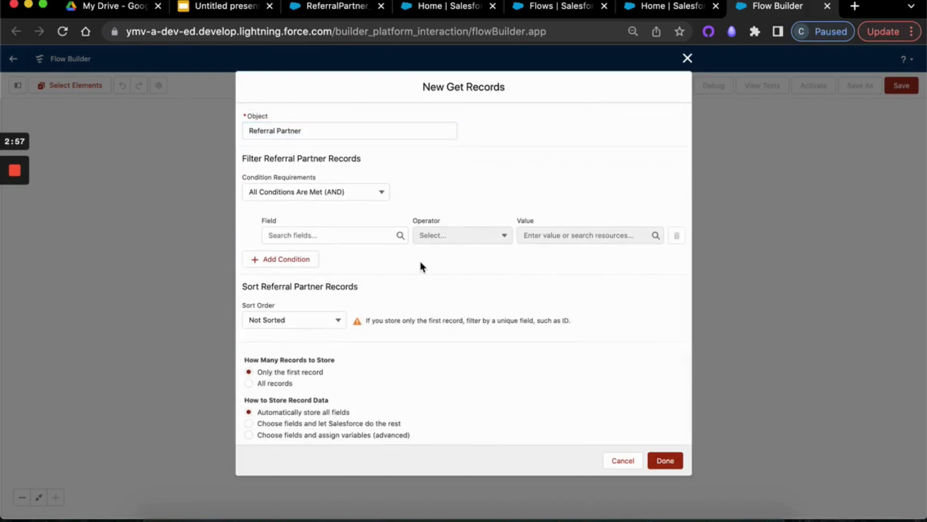
scroll(421, 261, up, 1)
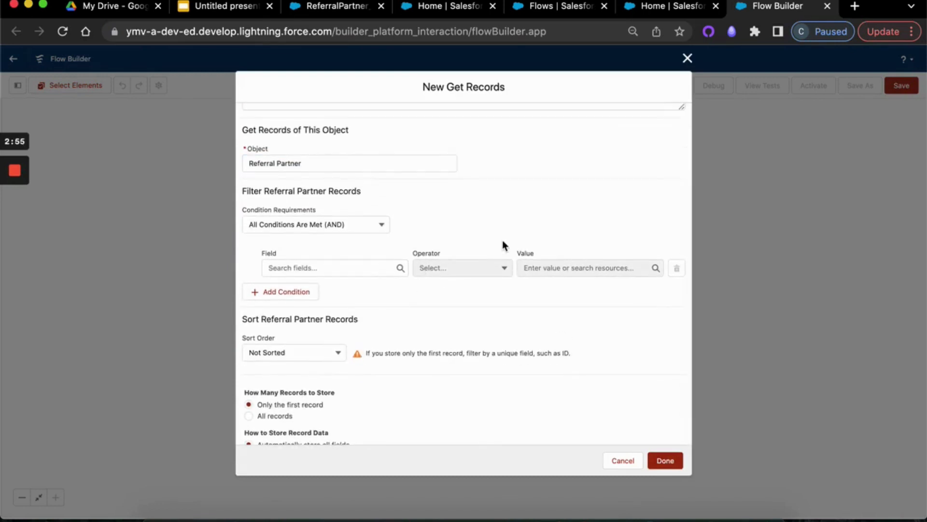
scroll(502, 245, up, 1)
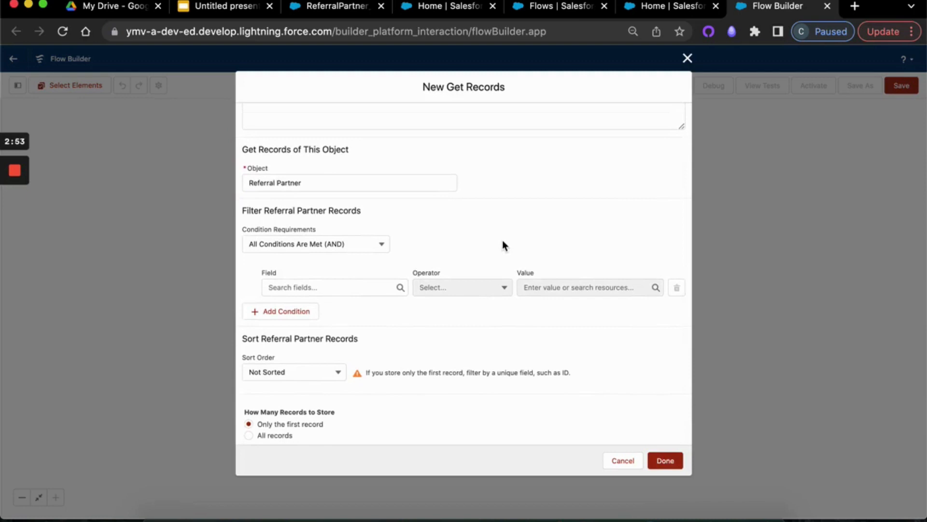
scroll(433, 236, down, 1)
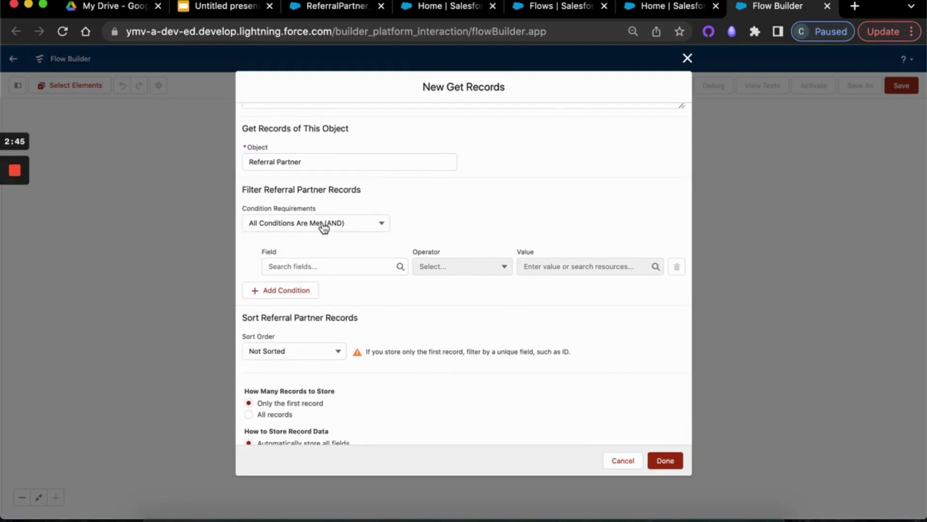
click(308, 267)
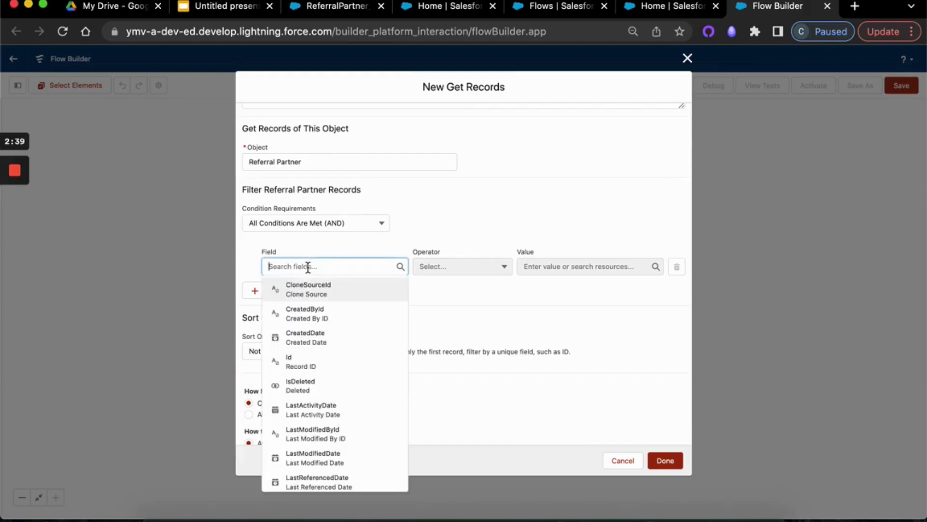
click(296, 362)
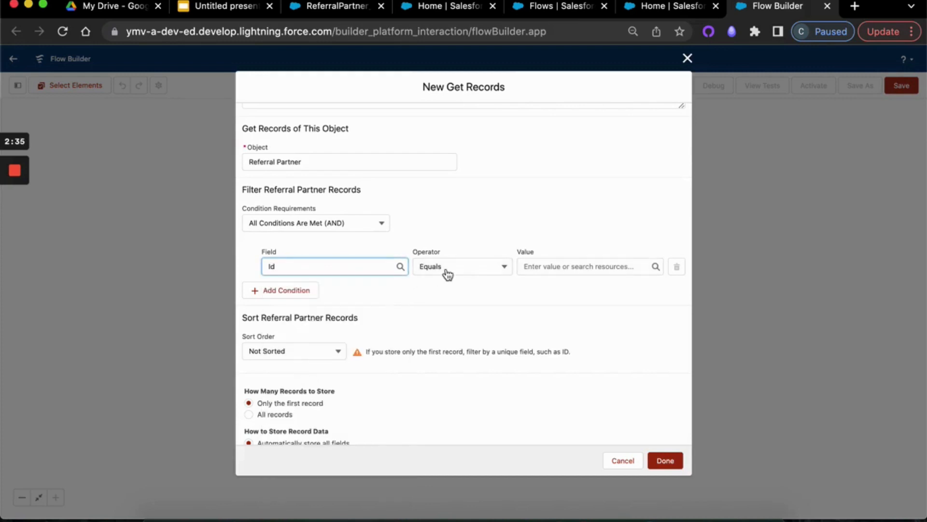
- Set the filter value to $Record > Referred By > Record ID and finish the Get Records element
click(547, 269)
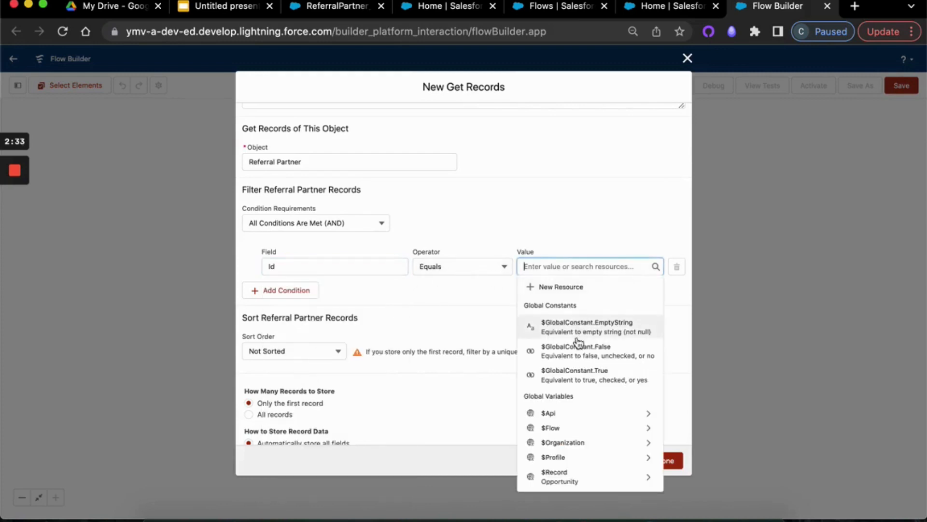
scroll(577, 343, down, 3)
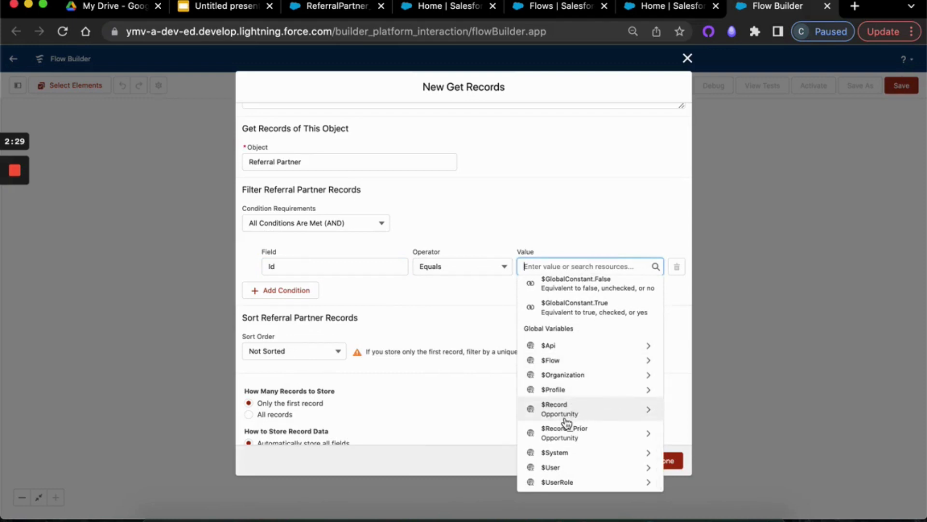
click(584, 418)
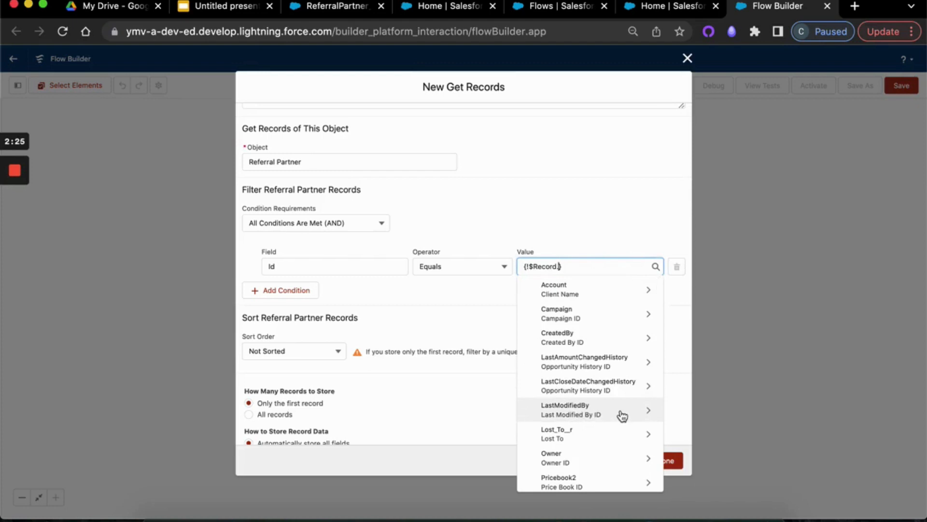
scroll(622, 416, down, 3)
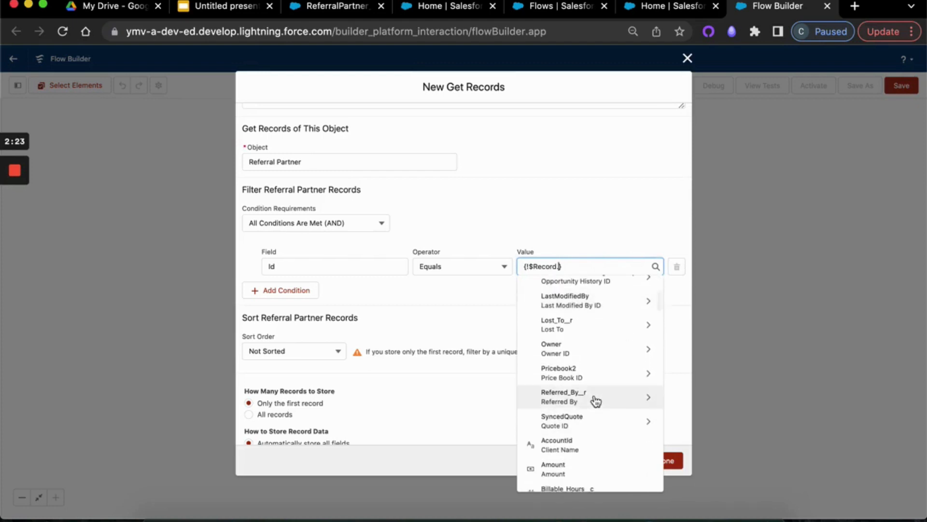
click(596, 399)
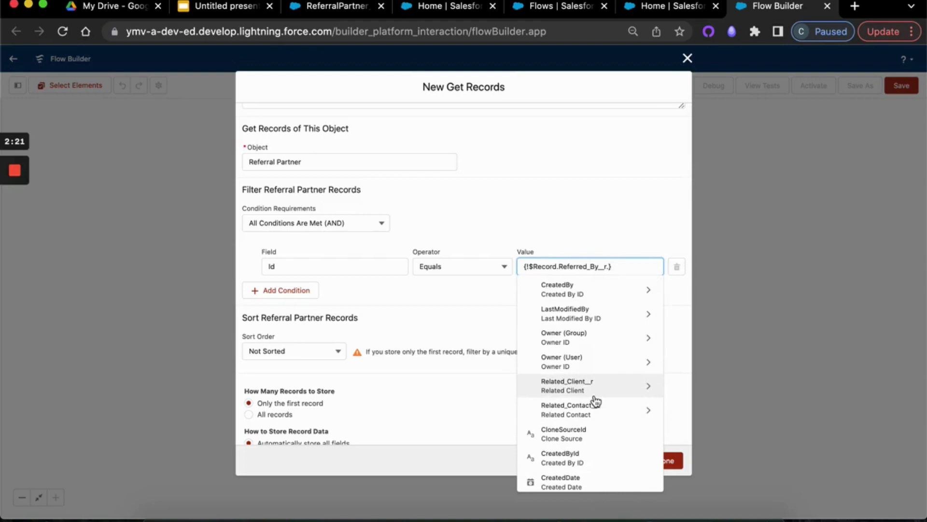
scroll(595, 401, down, 2)
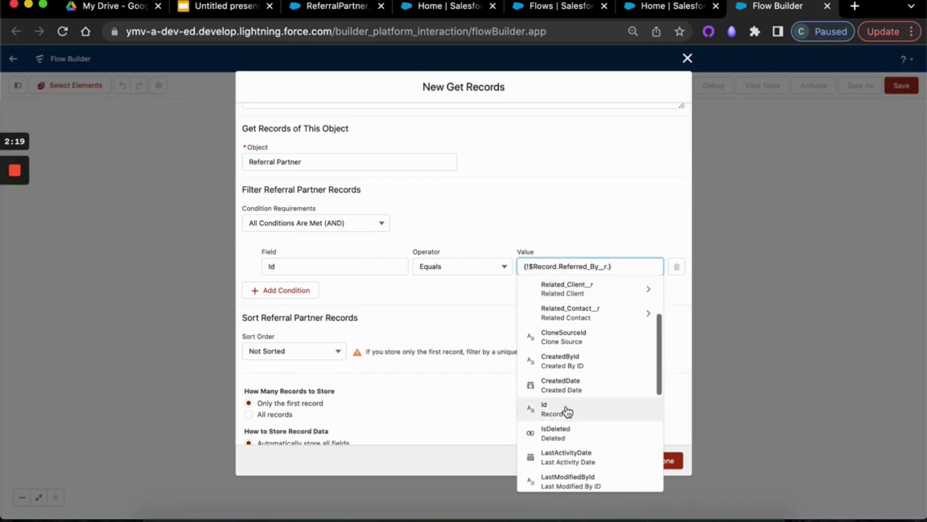
click(567, 410)
click(478, 307)
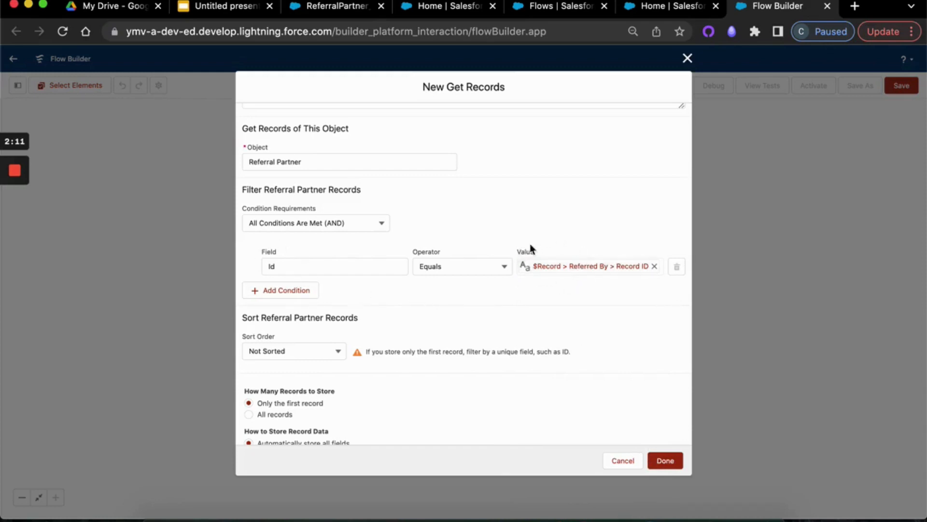
scroll(602, 338, down, 2)
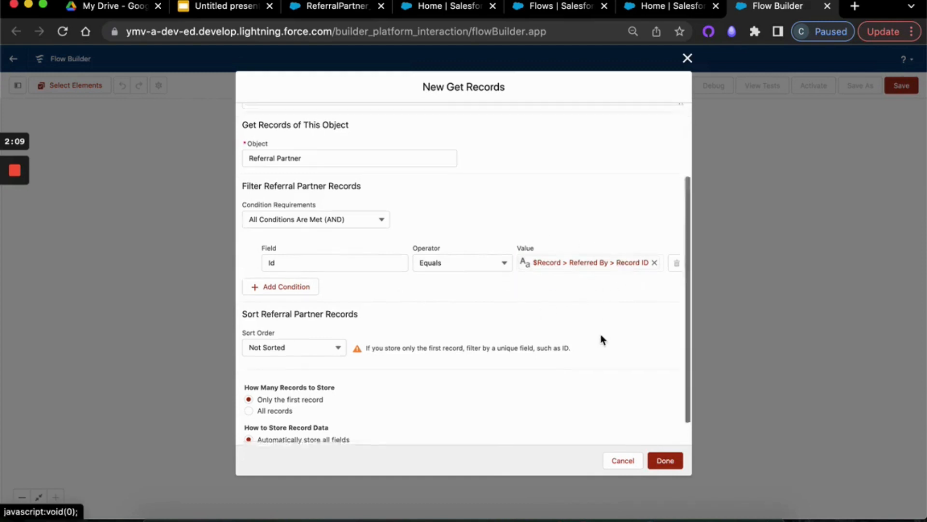
click(662, 461)
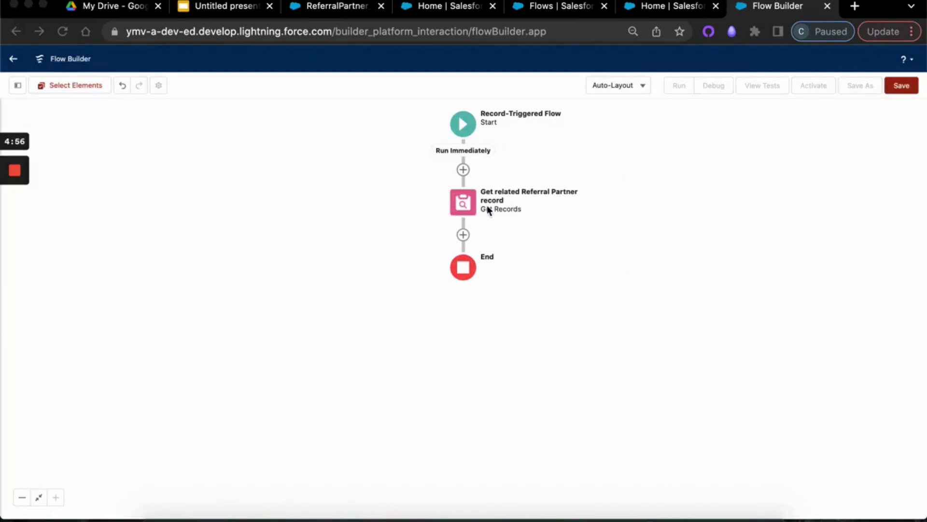
- Add an Update Records element after the Get Records element, labelled "Updated related Referral Partner record"
click(465, 237)
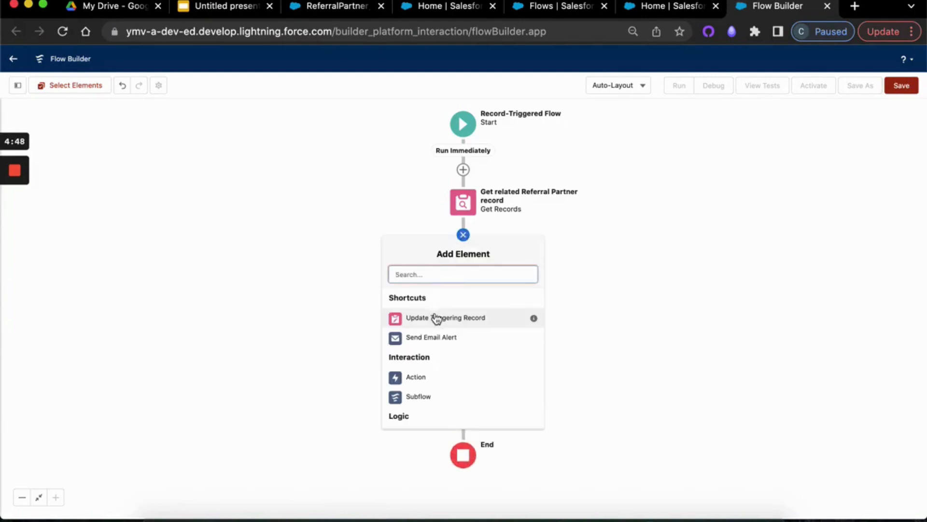
scroll(436, 319, down, 5)
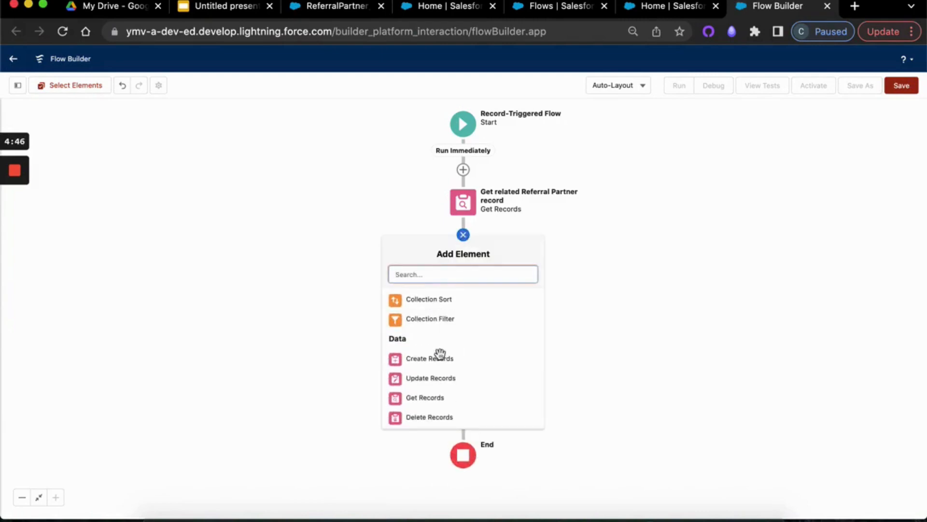
click(438, 379)
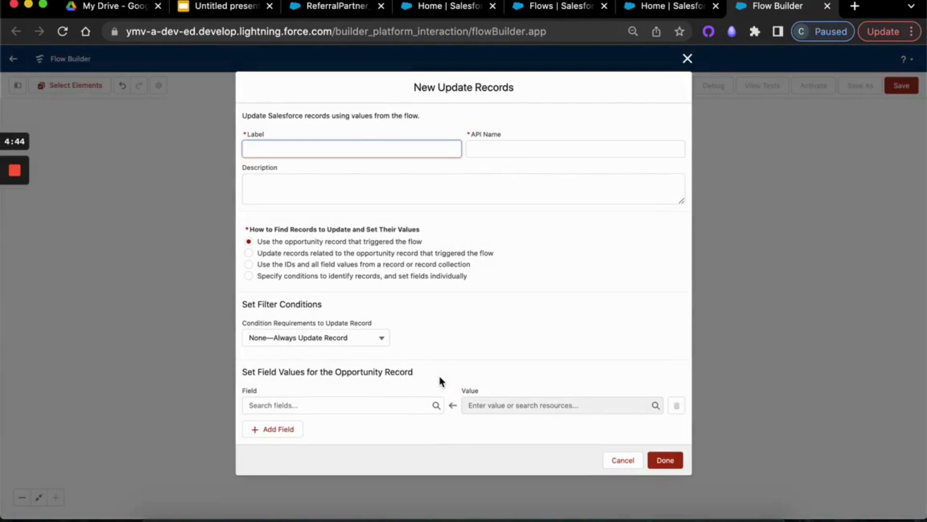
text(Updated related Referra)
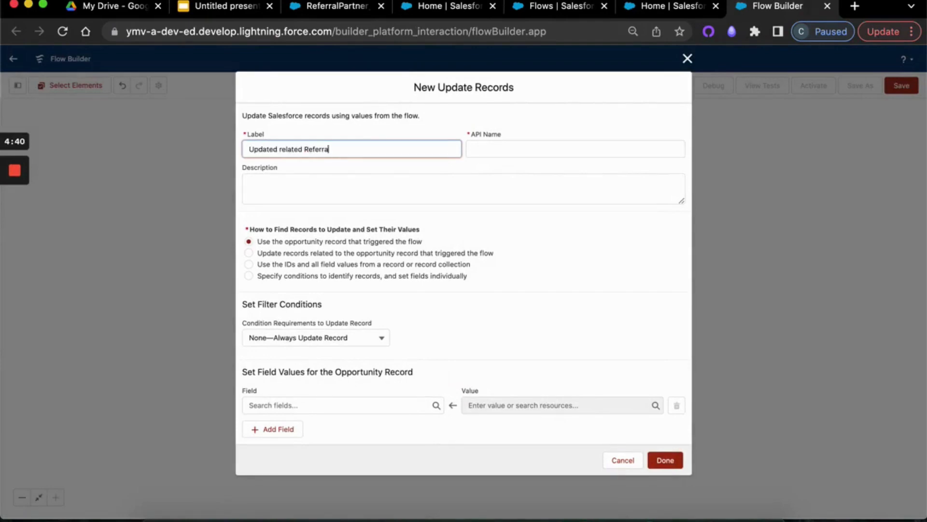
text(l Partner record)
key(Tab)
key(Tab)
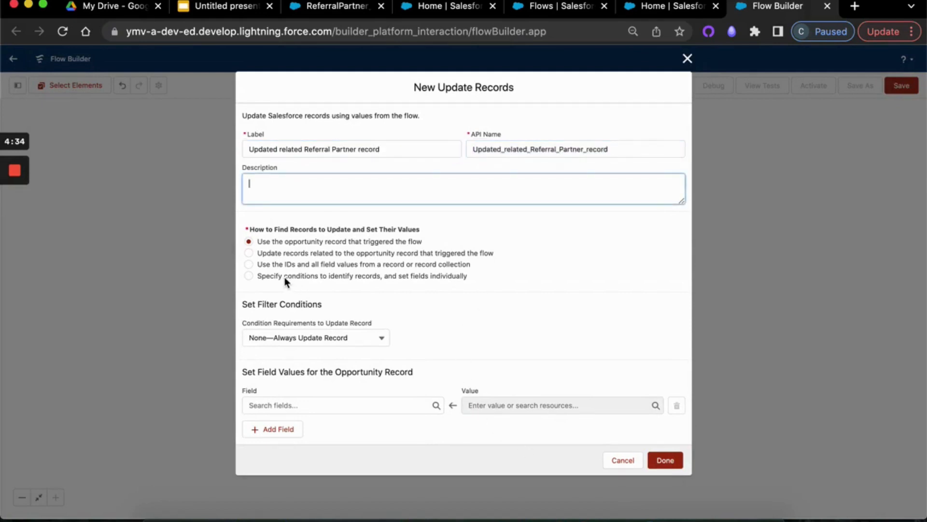
- Identify the records to update by specified conditions, with fields set individually, and choose Referral Partner as the object
click(247, 275)
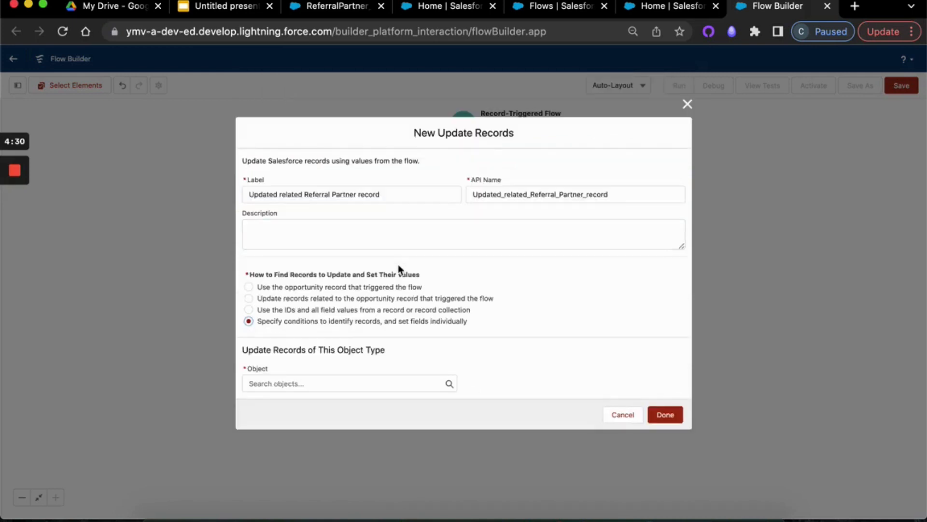
click(295, 384)
text(ref)
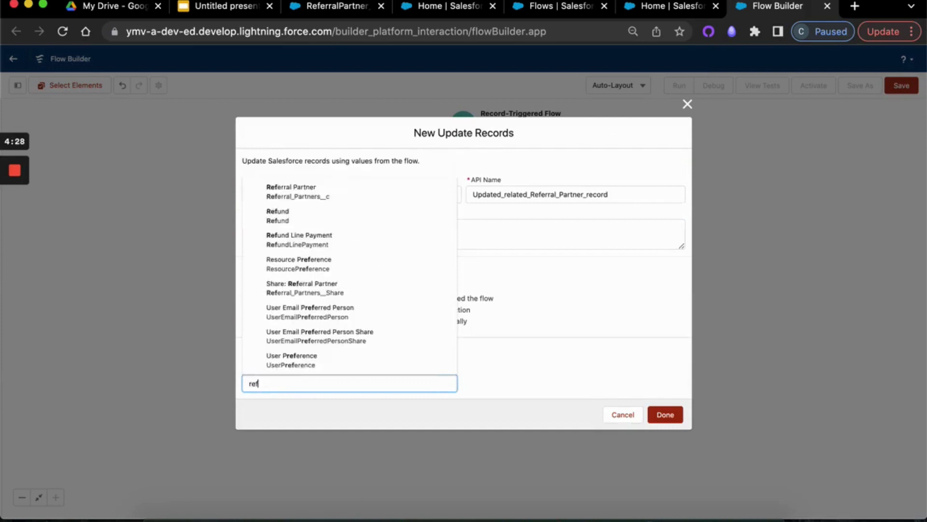
text(erral)
click(325, 341)
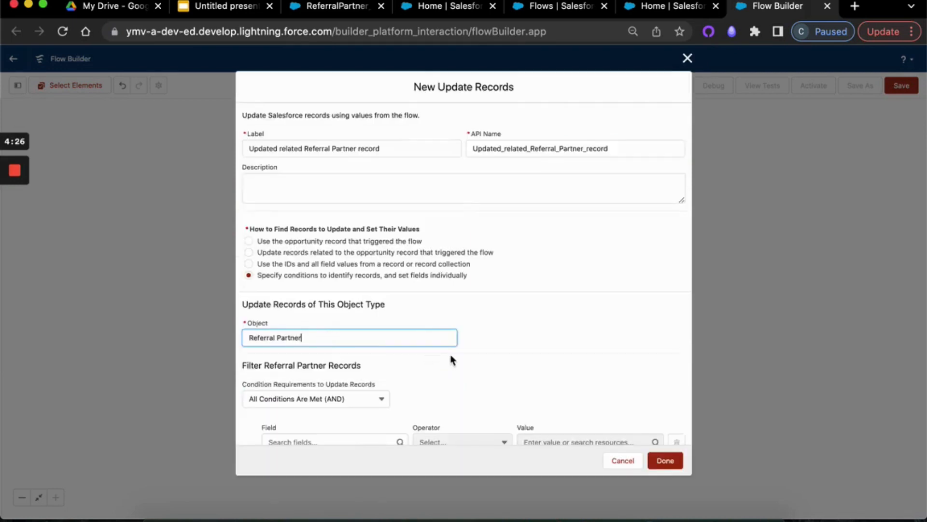
- Set the update's filter condition to Id Equals the Id of the Referral Partner from Get_related_Referral_Partner_record
scroll(454, 358, down, 3)
click(339, 320)
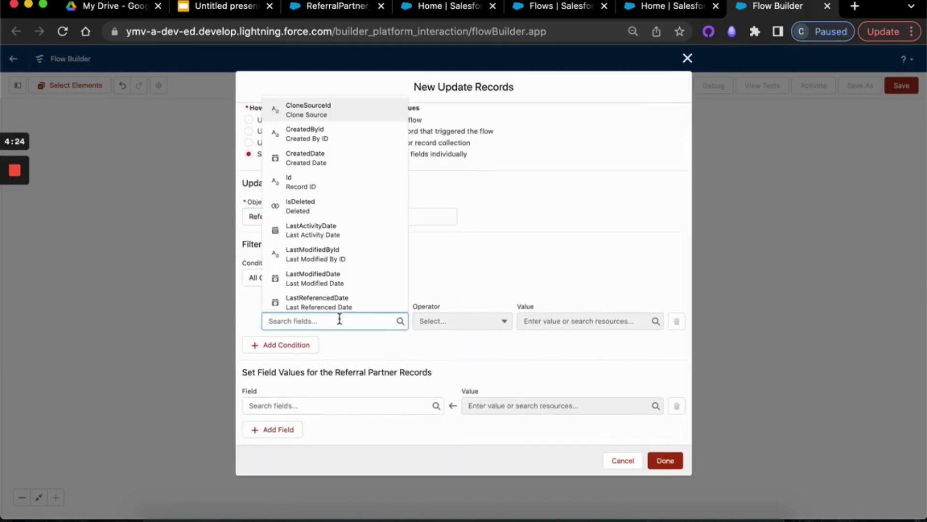
text(Id)
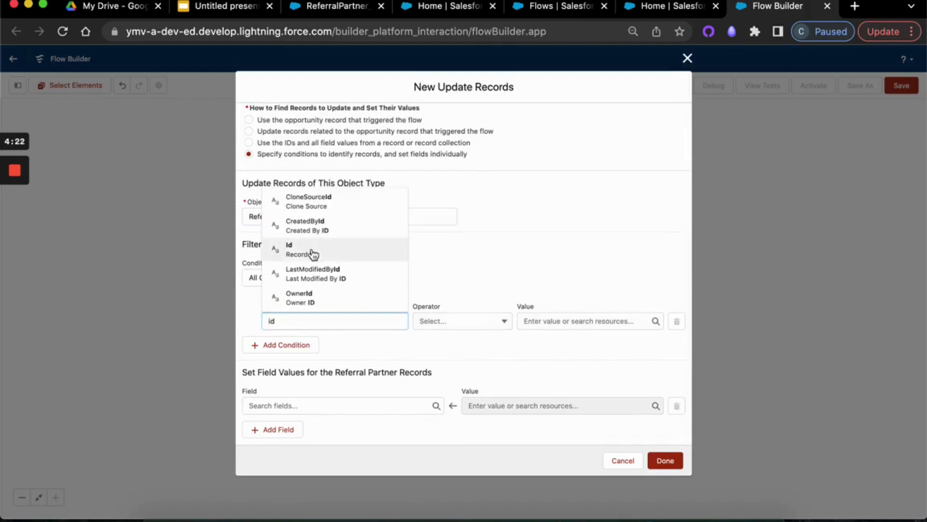
click(313, 251)
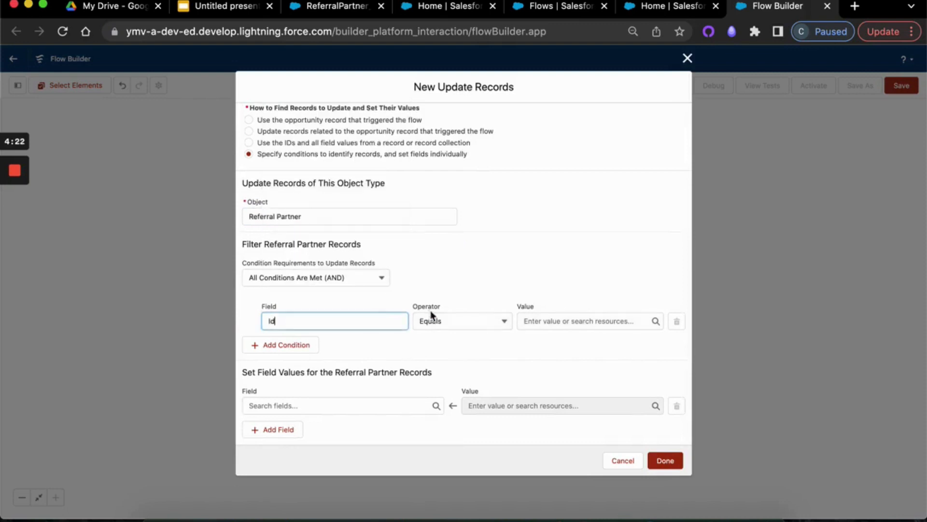
click(536, 322)
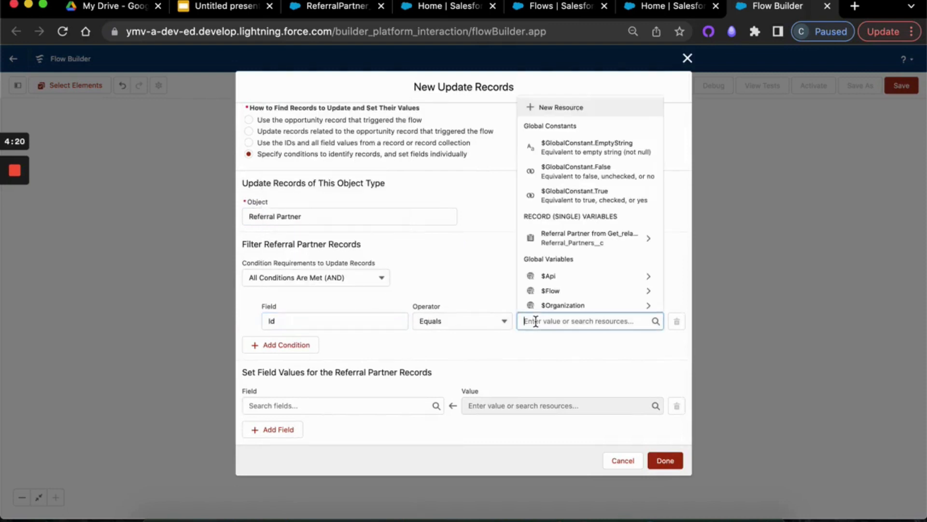
click(599, 240)
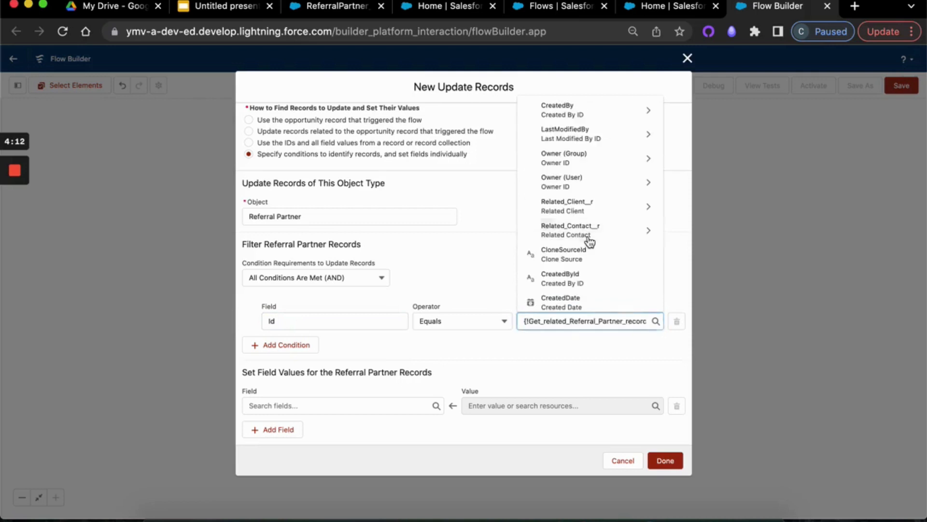
scroll(589, 243, down, 5)
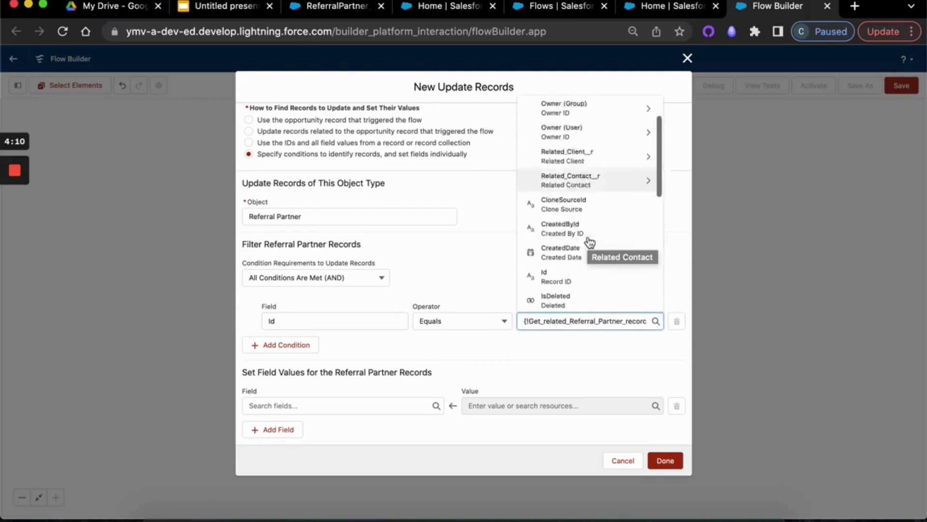
click(559, 135)
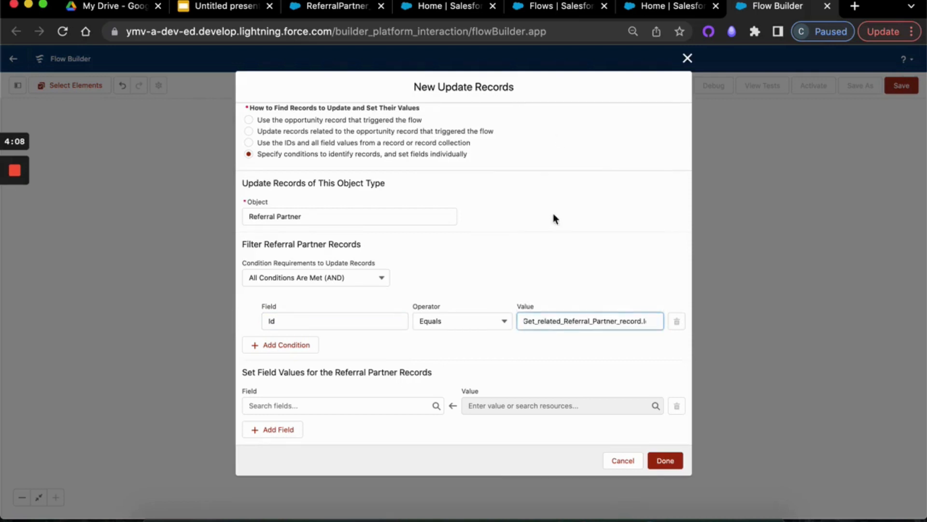
click(518, 344)
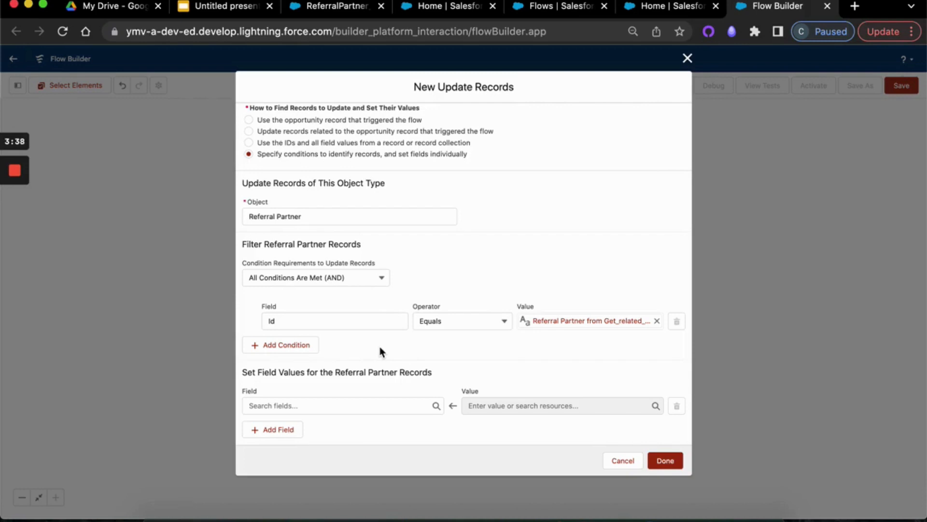
- Choose Successful_Referrals__c as the Referral Partner field to set and start a new resource for its value
click(262, 406)
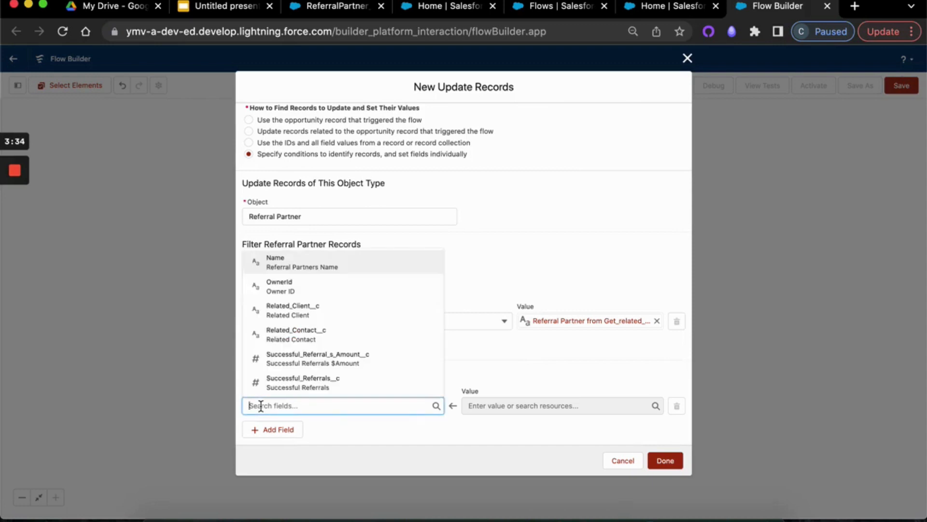
click(309, 384)
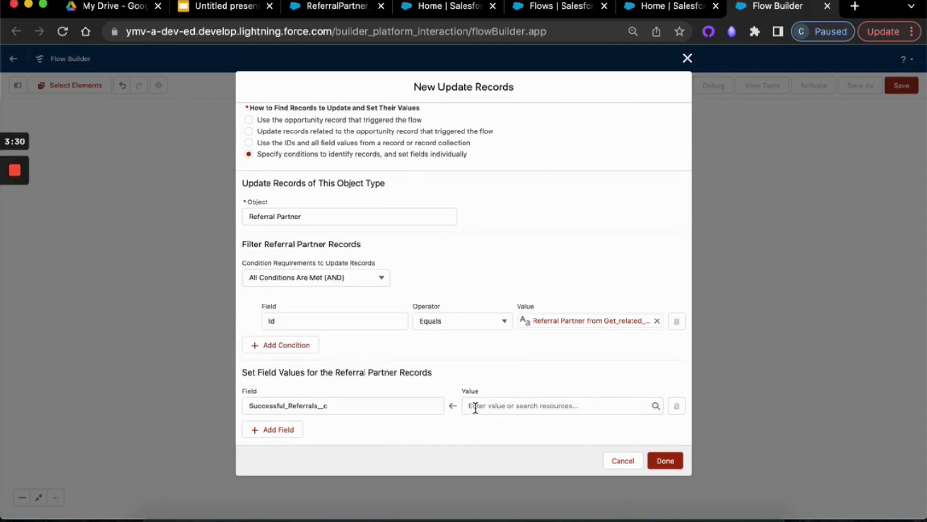
click(509, 405)
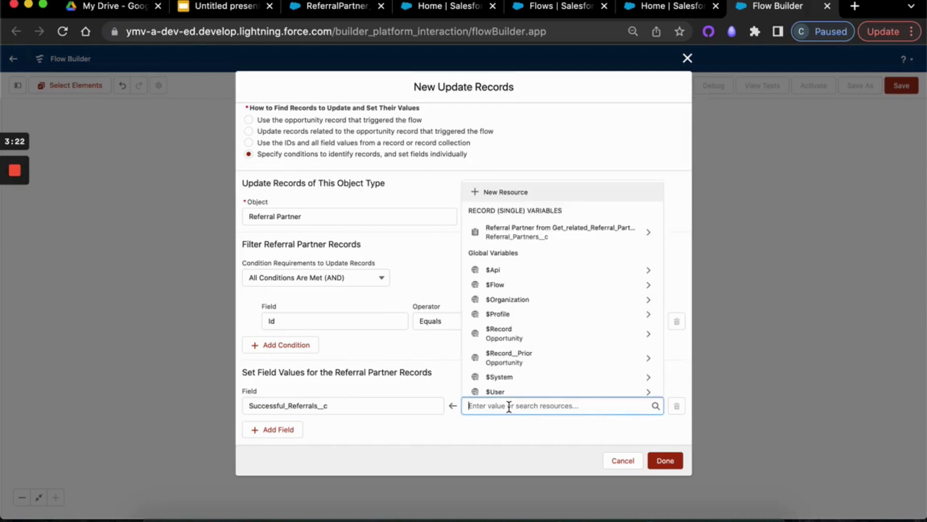
click(540, 197)
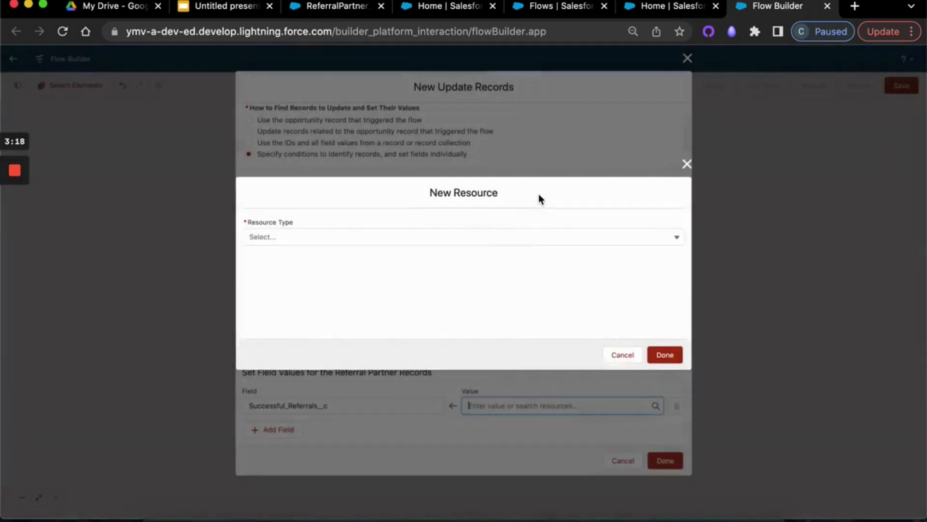
- Define the new resource as a Number formula named ref_partner_plus_one with 0 decimal places
click(293, 238)
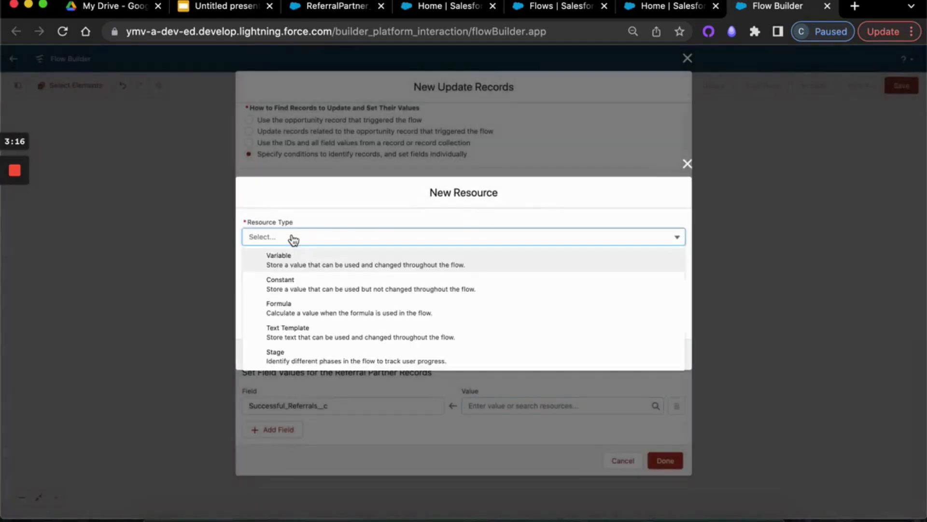
click(303, 312)
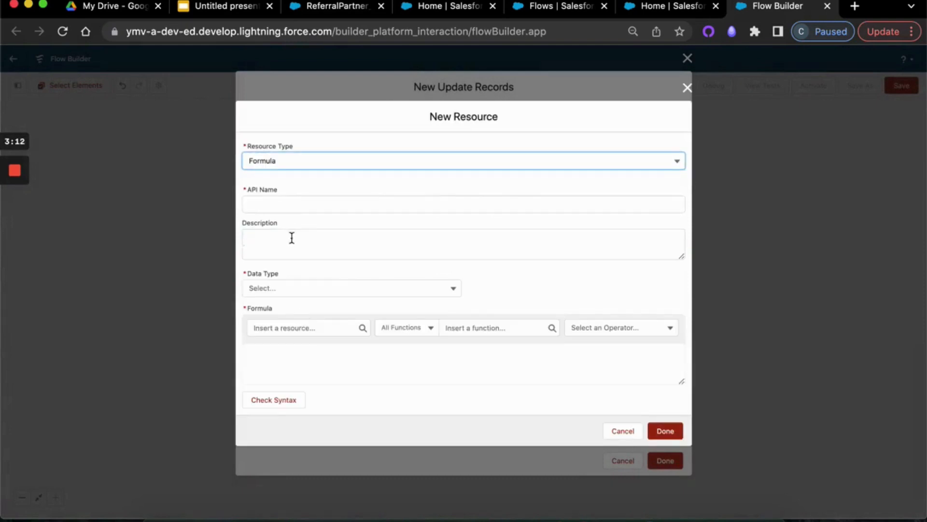
click(279, 208)
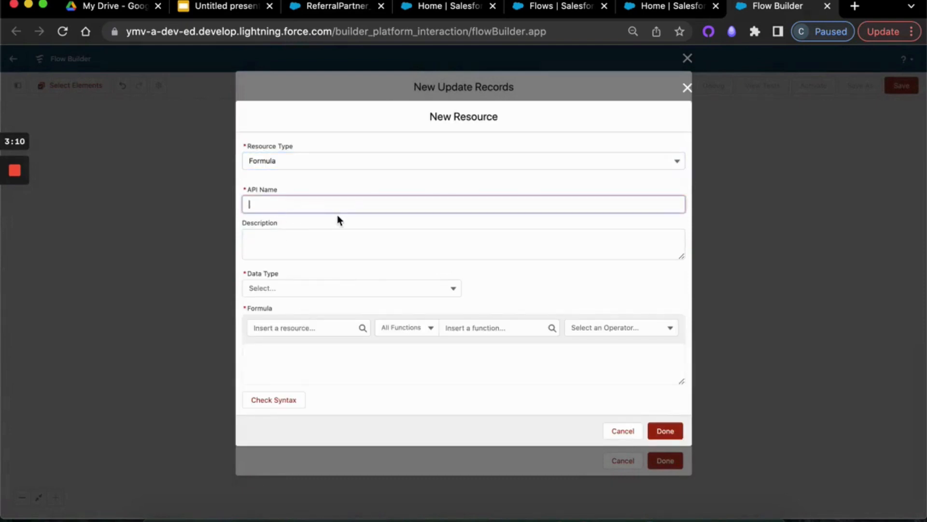
text(ref_partner_plus_one)
click(452, 289)
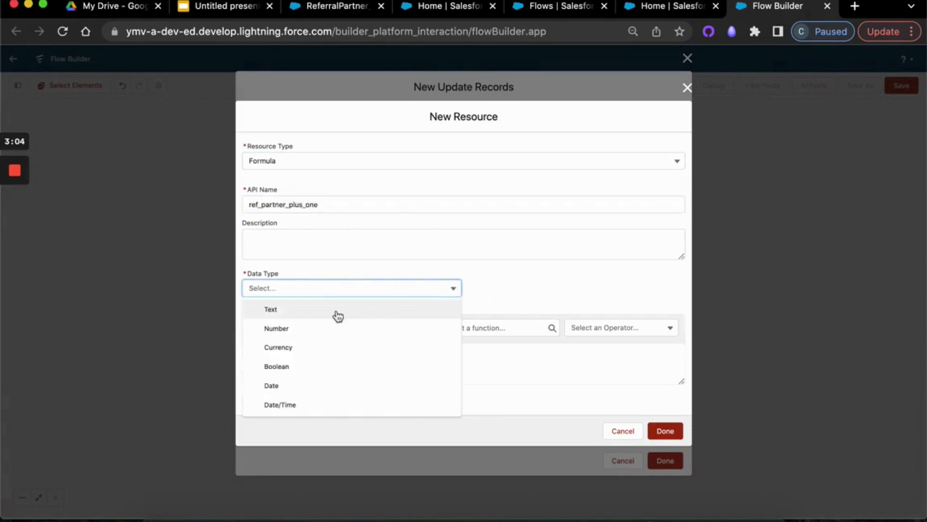
click(286, 329)
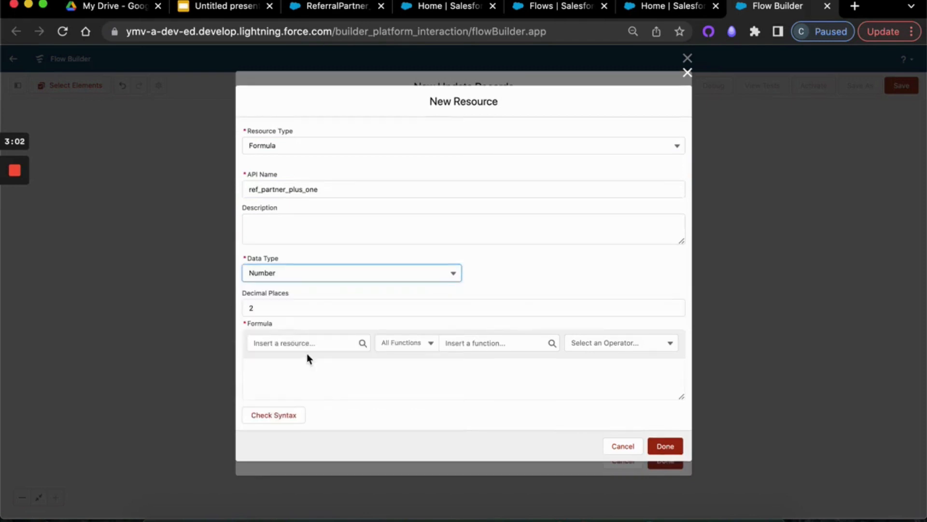
click(332, 332)
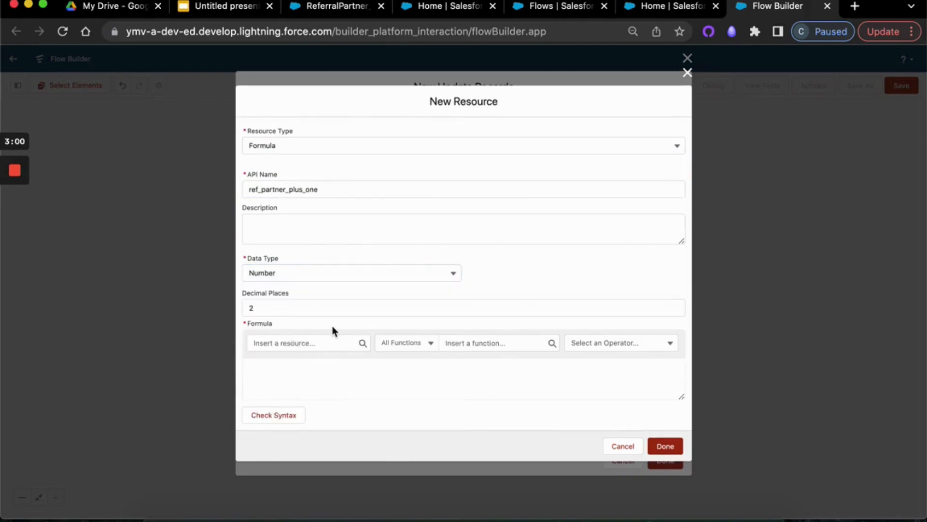
click(267, 309)
key(BackSpace)
text(0)
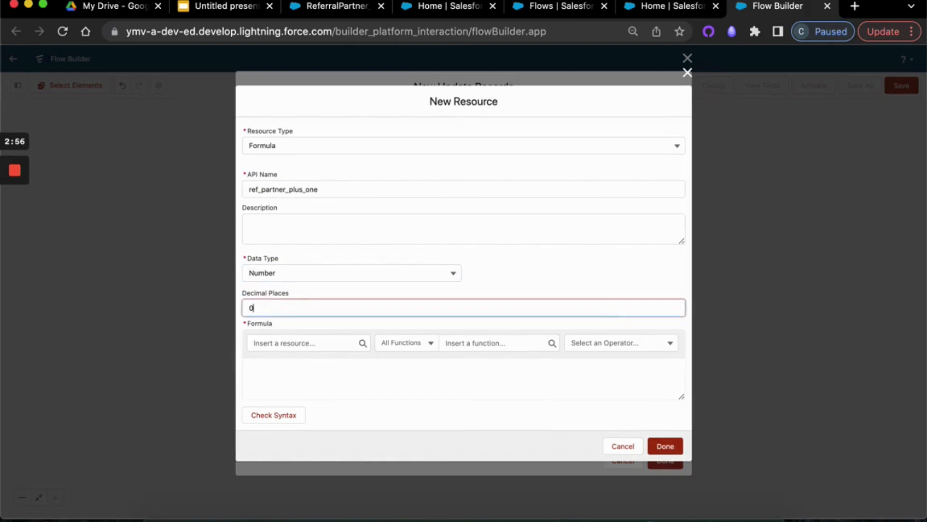
click(563, 269)
- Insert Successful_Referrals__c of the Referral Partner from Get_related_Referral_Partner_record into the formula
click(288, 367)
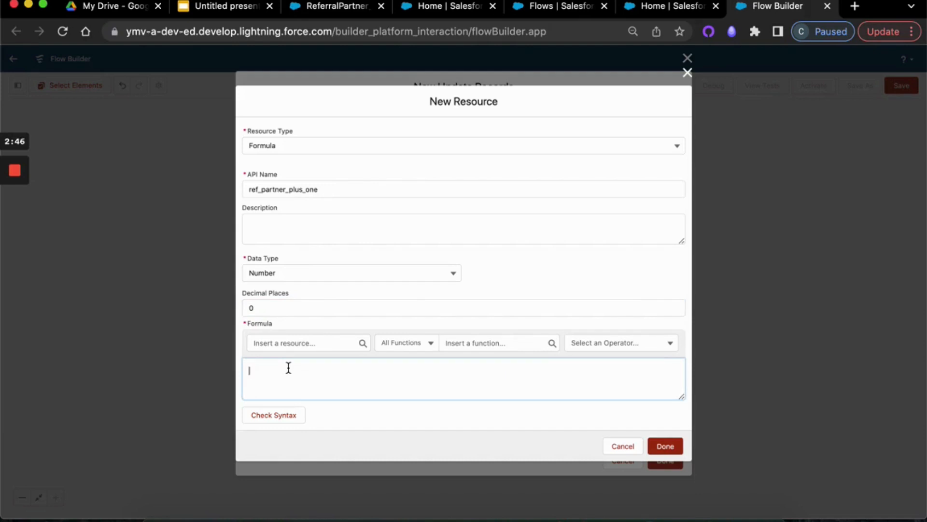
click(293, 345)
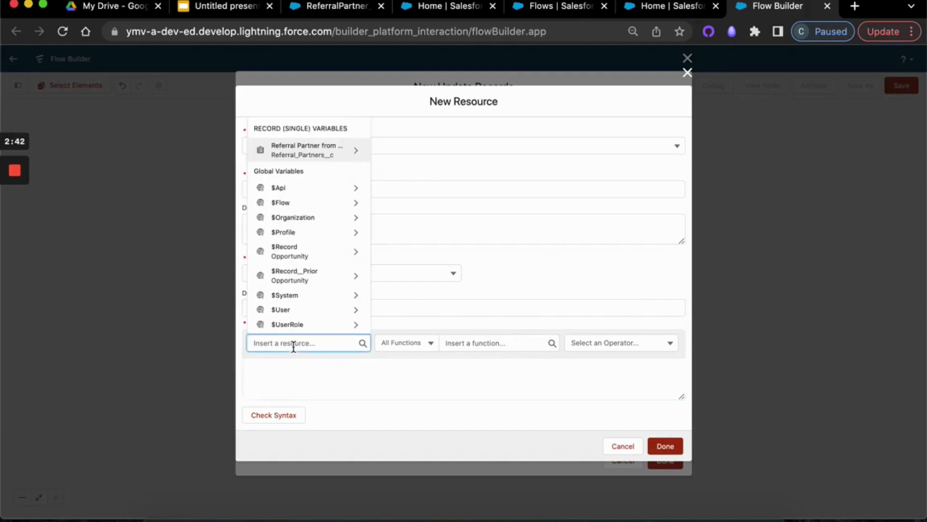
click(322, 154)
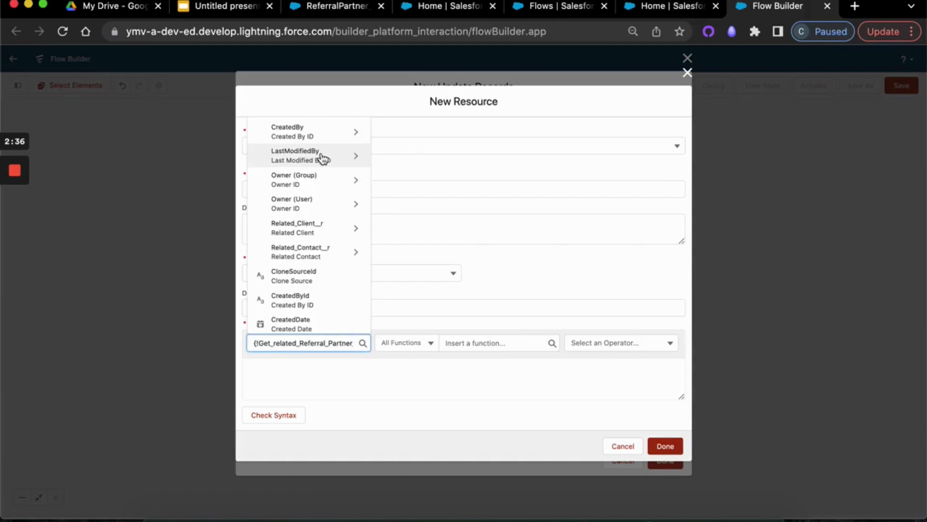
scroll(316, 245, down, 8)
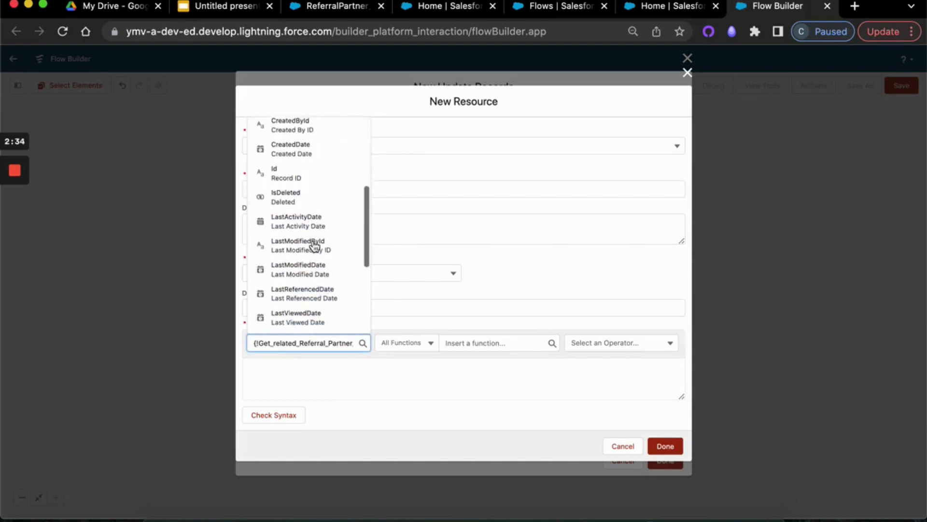
scroll(314, 245, down, 5)
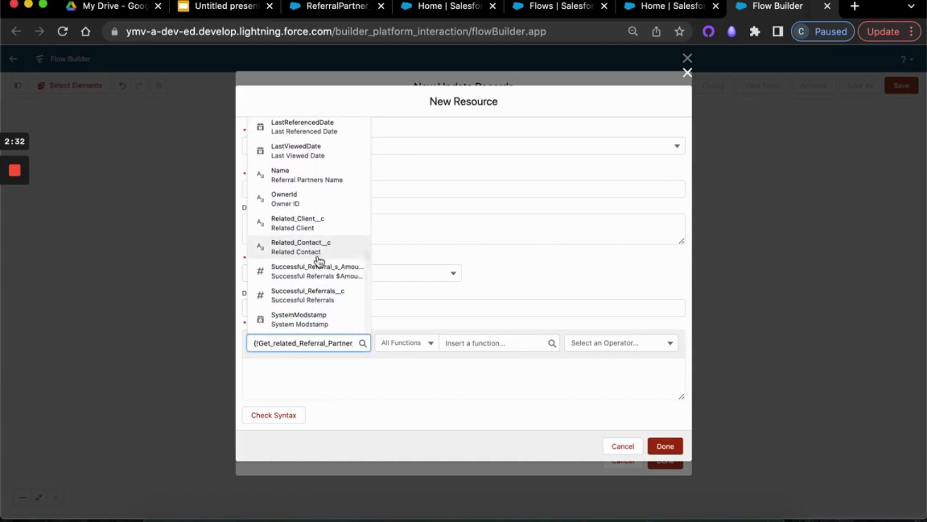
click(314, 296)
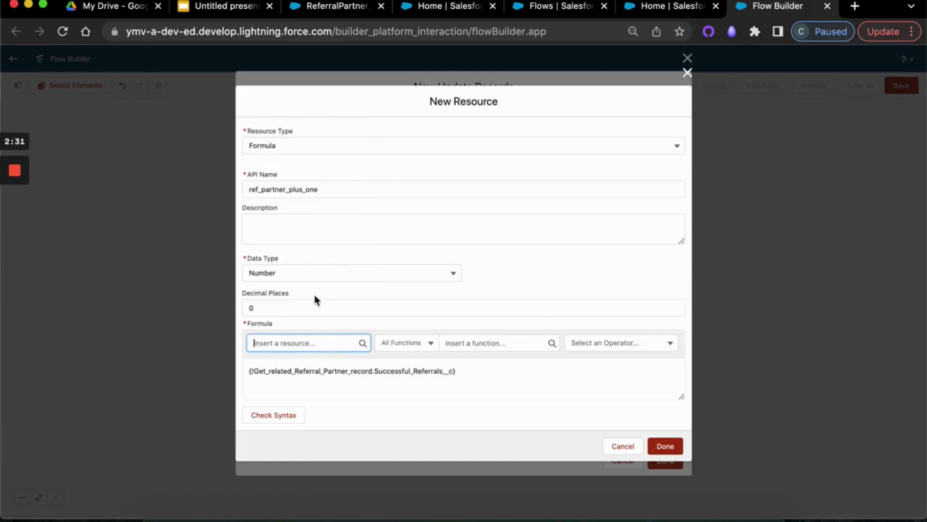
- Append the Add operator and 1 after the Successful_Referrals__c reference in the formula
click(507, 371)
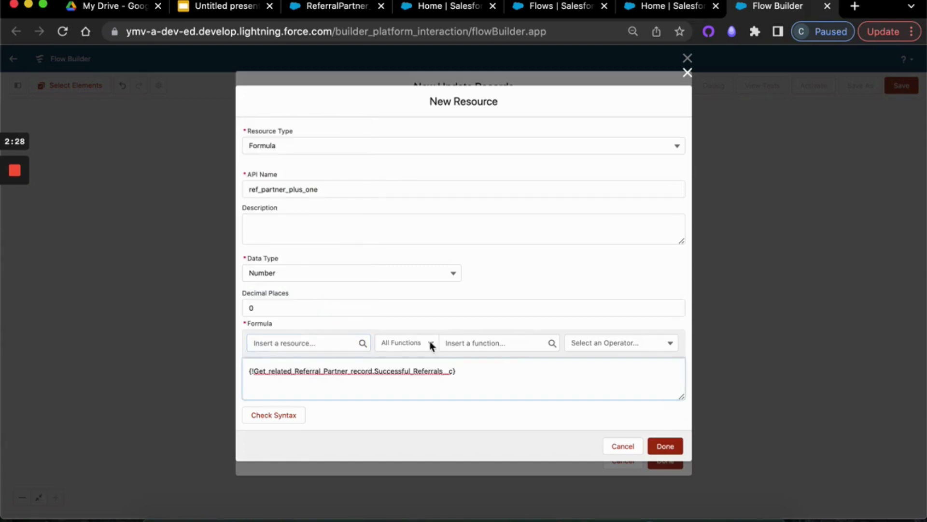
click(526, 344)
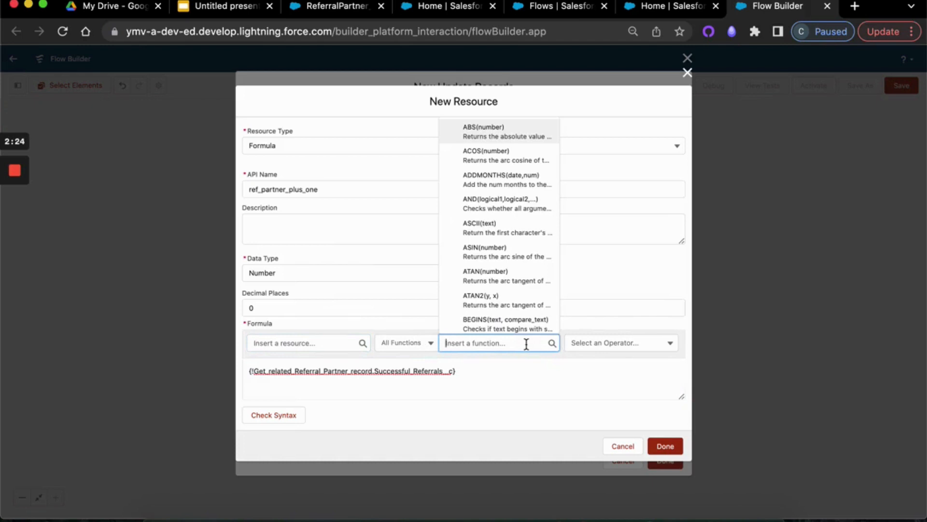
click(605, 346)
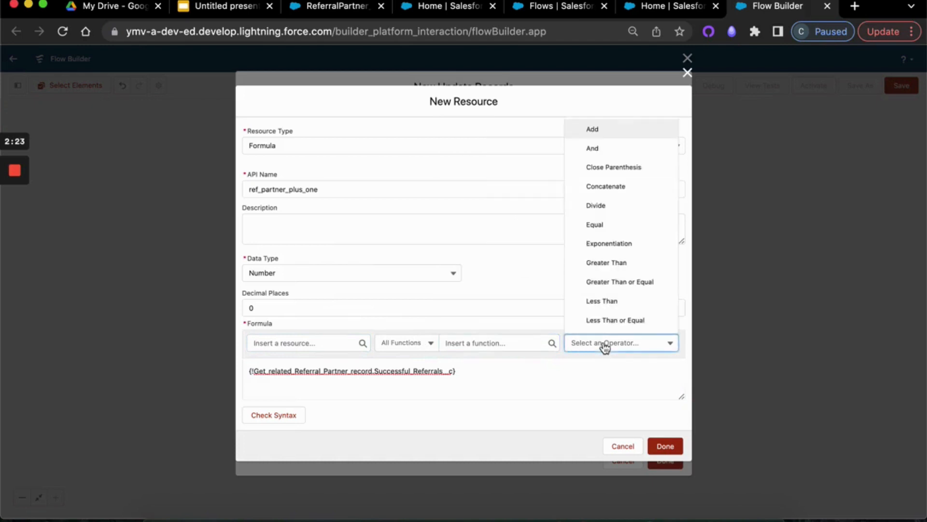
click(601, 136)
click(474, 376)
text(1)
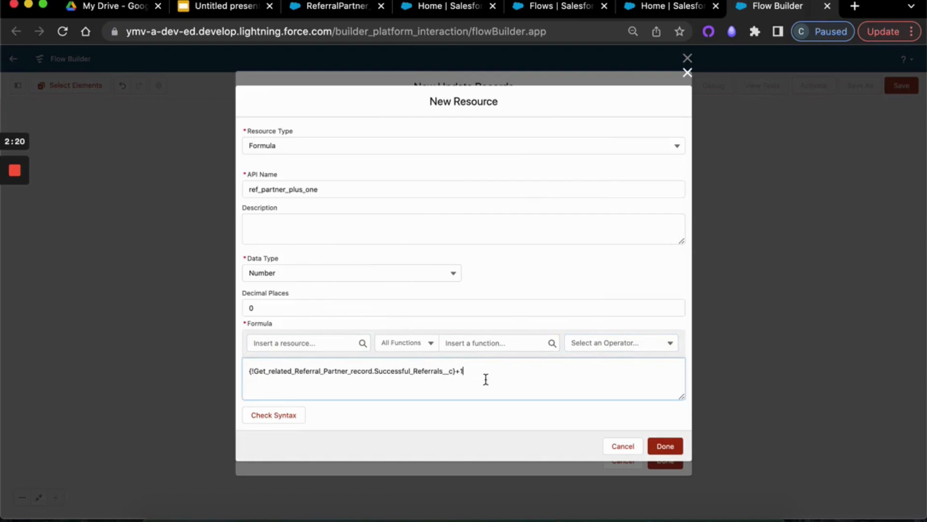
- Check the formula's syntax and finish the ref_partner_plus_one resource
click(650, 321)
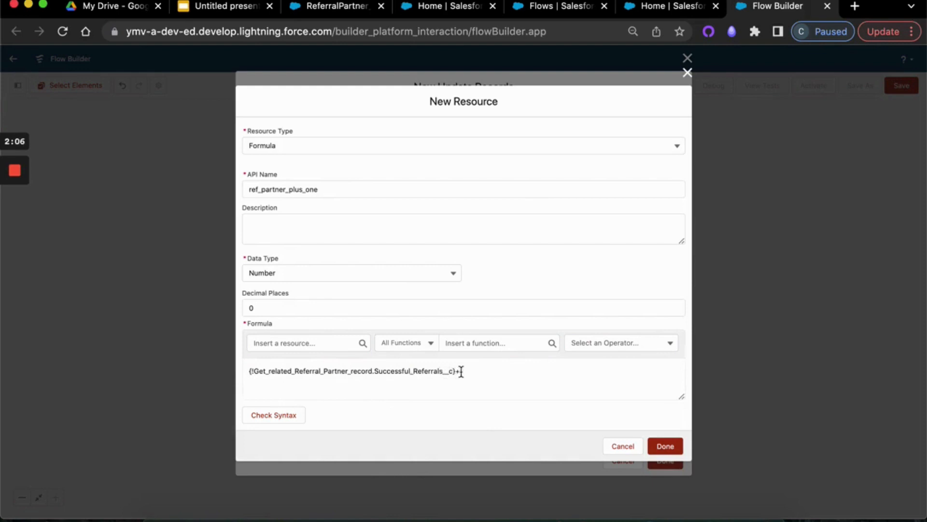
click(264, 415)
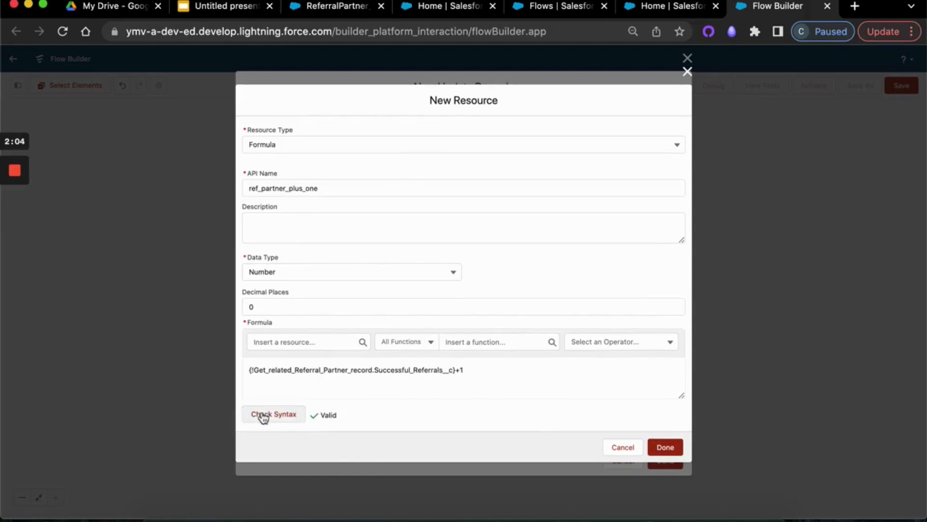
click(662, 447)
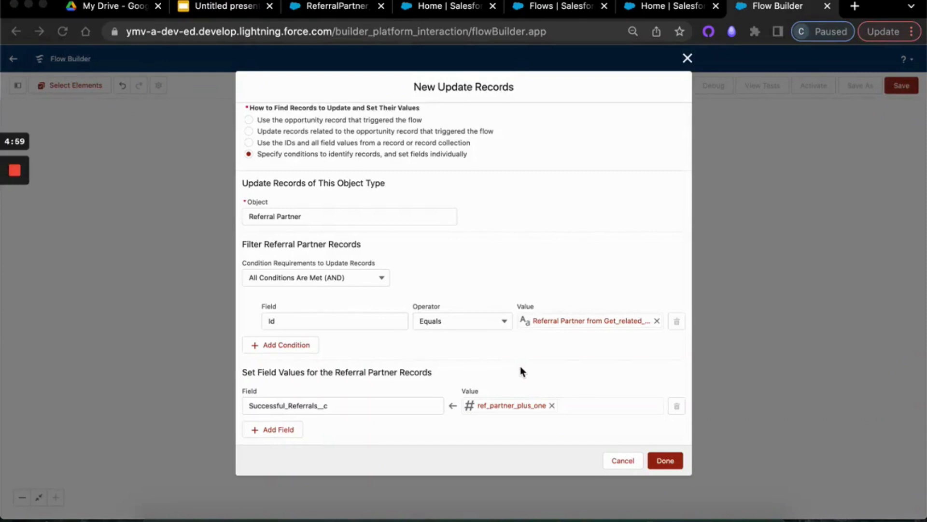
- Add Successful_Referral_s_Amount__c as a second field to set and start a new resource for its value
click(285, 430)
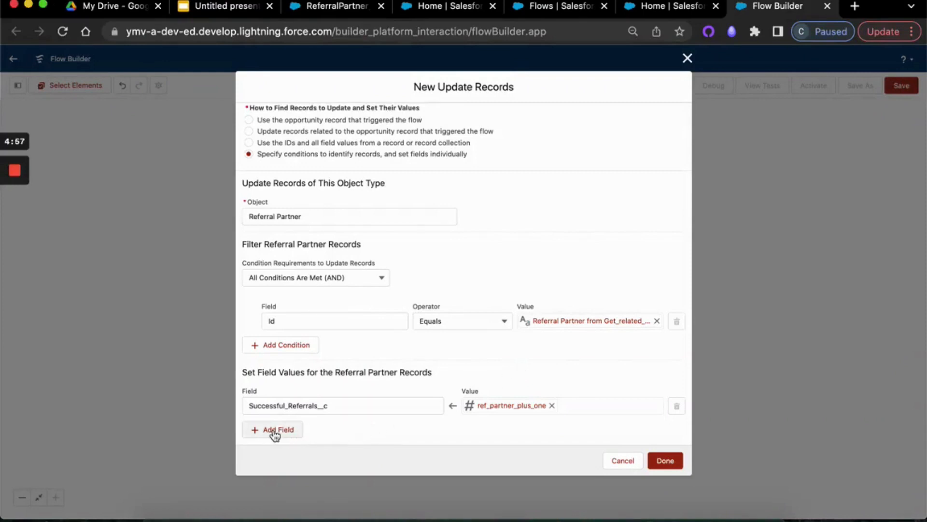
click(274, 433)
scroll(365, 406, down, 1)
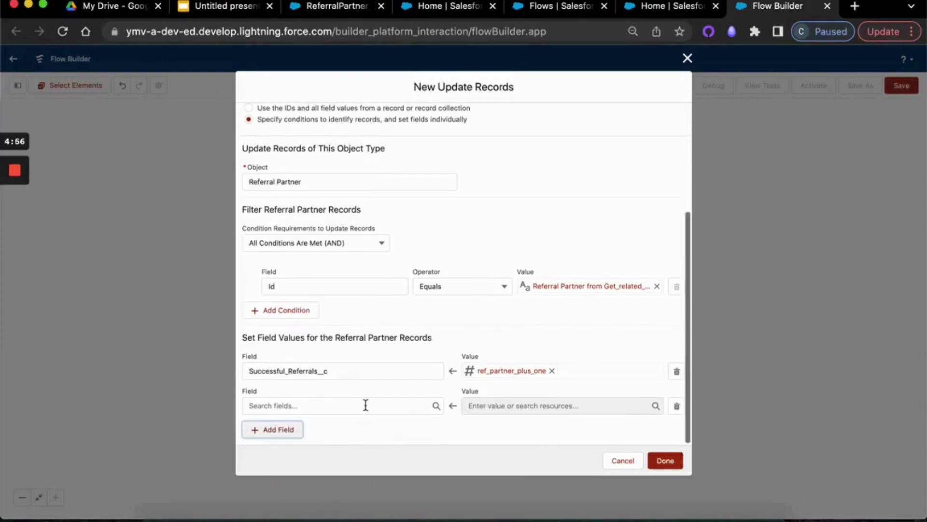
click(316, 407)
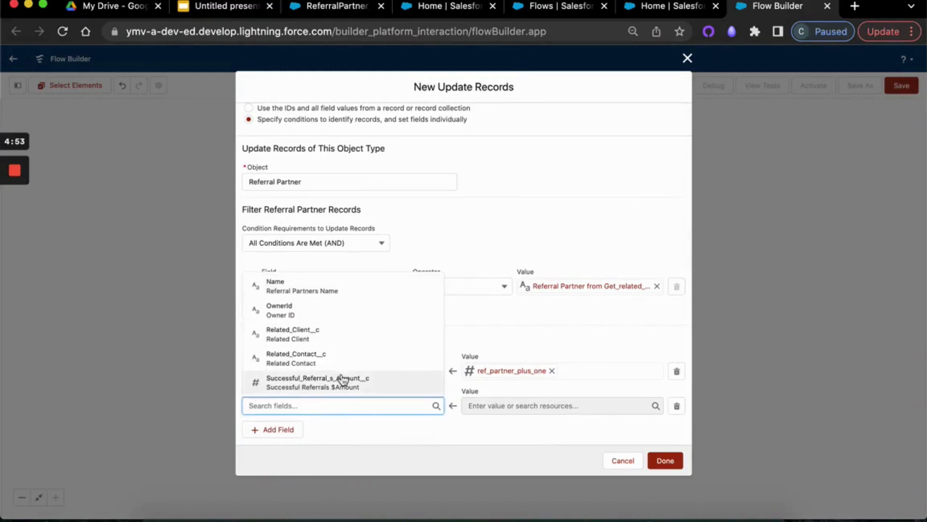
click(344, 380)
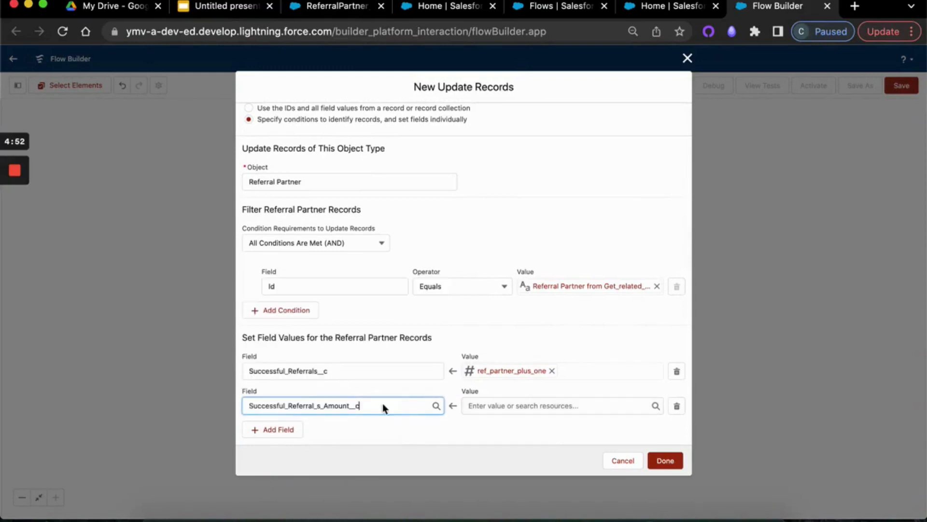
click(495, 406)
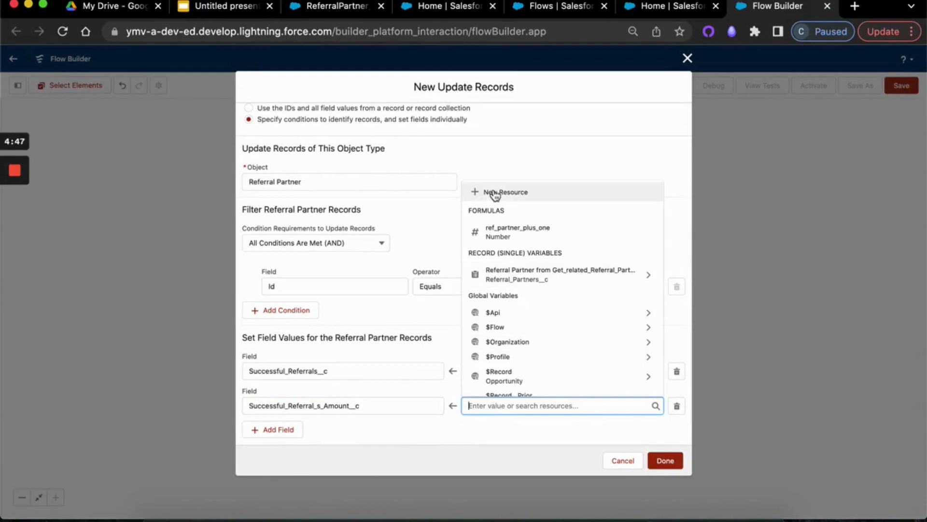
click(548, 191)
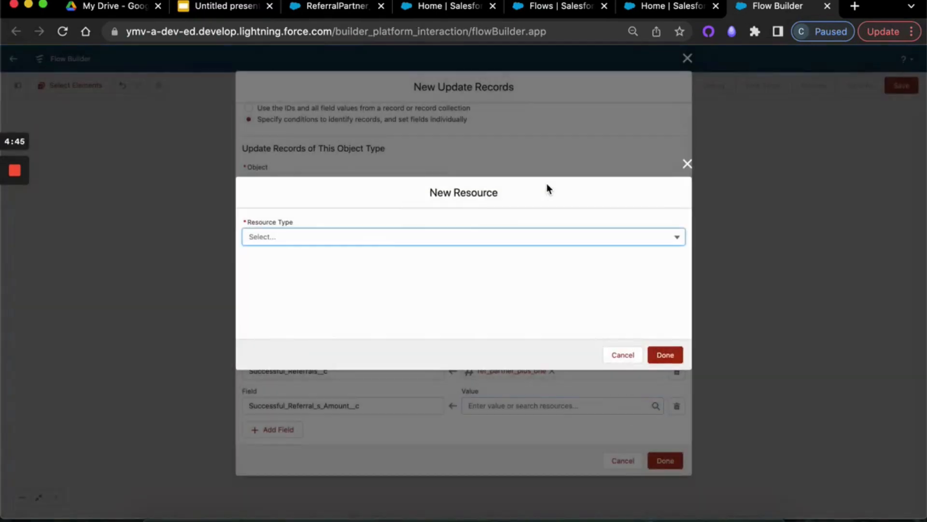
- Define the new resource as a Formula with API name referral_partner_dollar_amount, Number data type and 2 decimal places
click(366, 242)
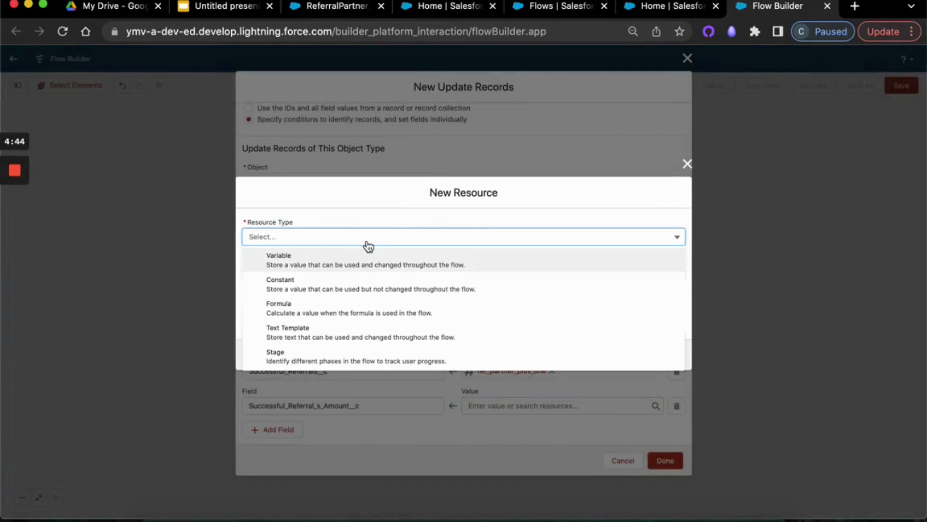
click(294, 312)
click(293, 203)
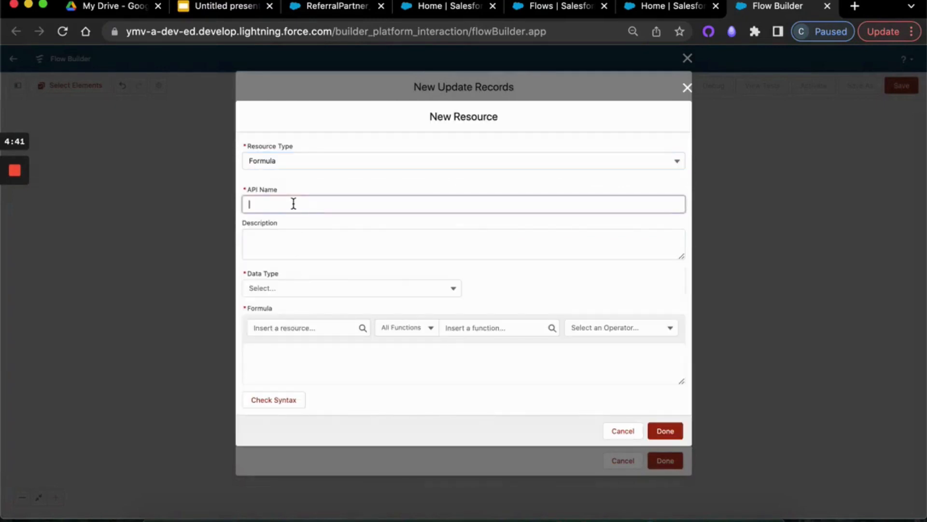
text(referral_partner_dollar_ammou)
key(BackSpace)
key(BackSpace)
key(BackSpace)
text(ount)
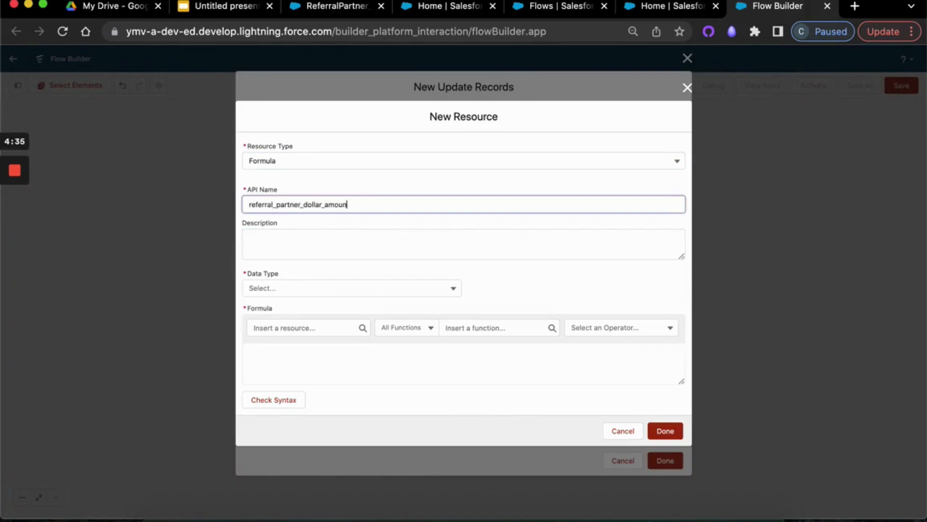
click(431, 287)
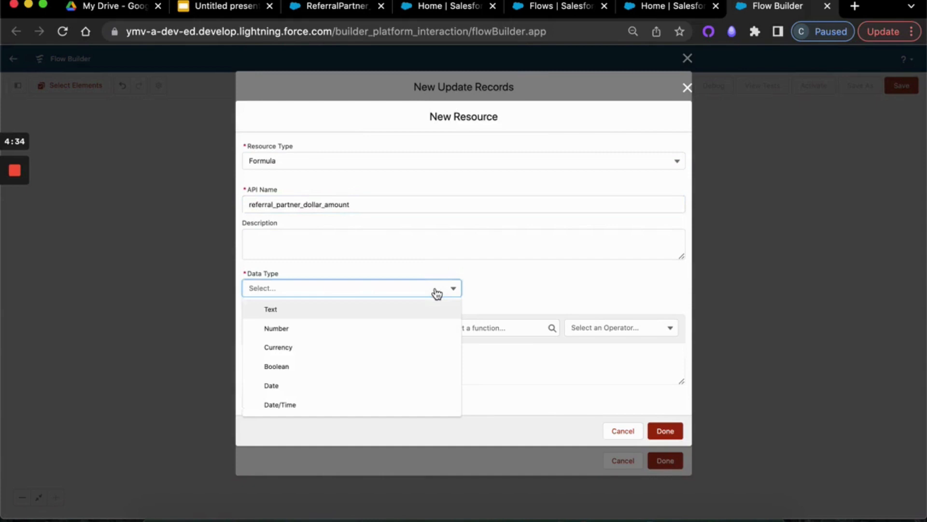
click(317, 329)
click(275, 306)
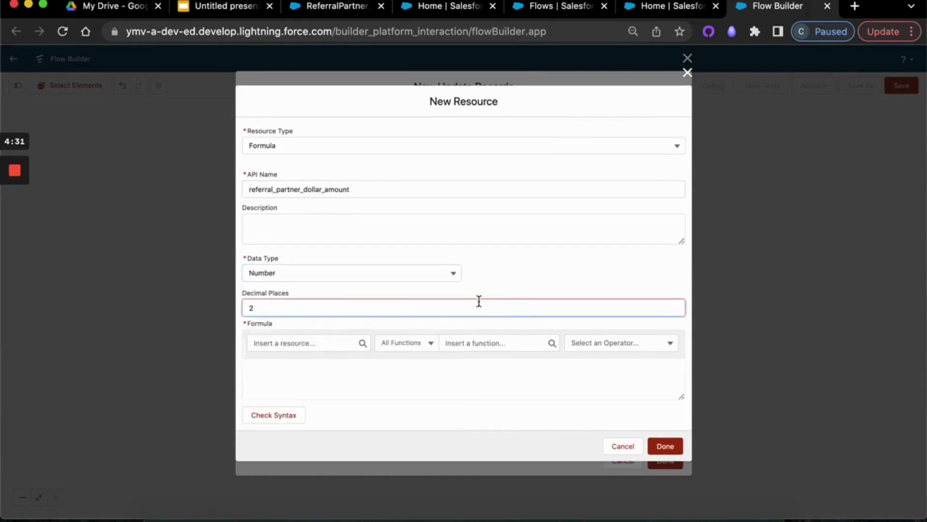
- Insert Successful_Referral_s_Amount__c of the Referral Partner from Get_related_Referral_Partner_record into the formula
click(391, 369)
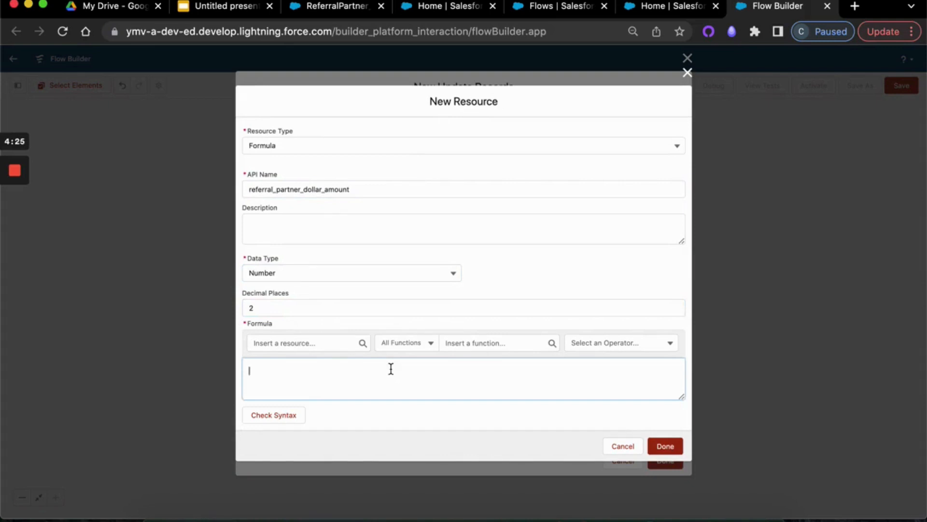
click(309, 344)
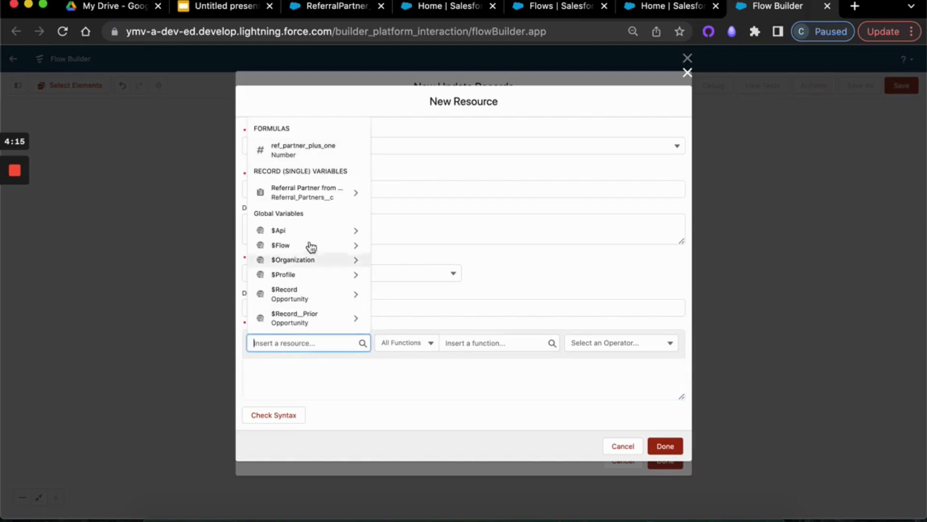
click(315, 202)
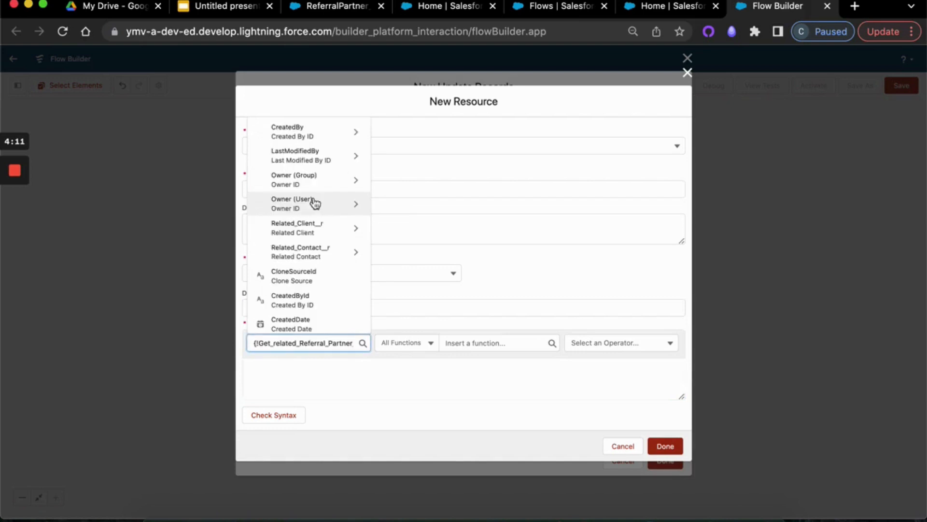
scroll(317, 222, down, 10)
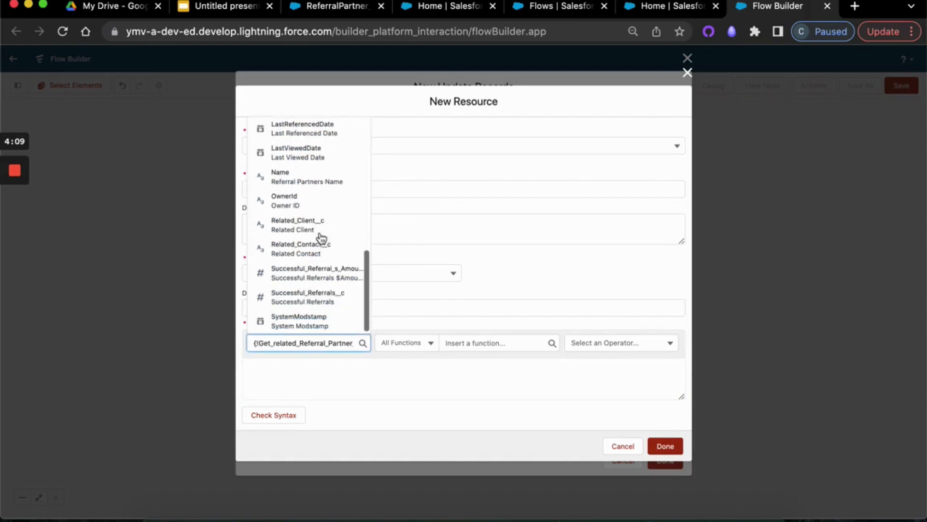
click(337, 276)
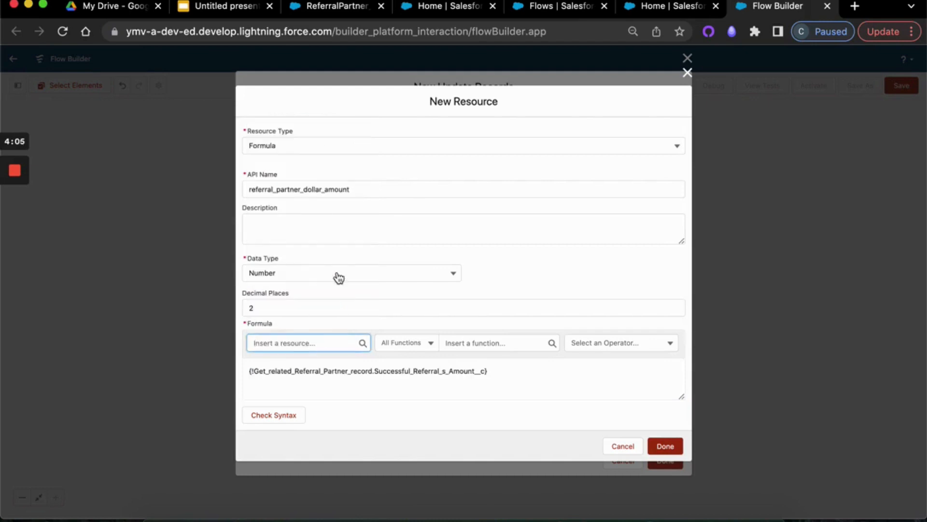
- Append the Add operator and the triggering Opportunity's Amount, $Record.Amount, to the formula
click(507, 376)
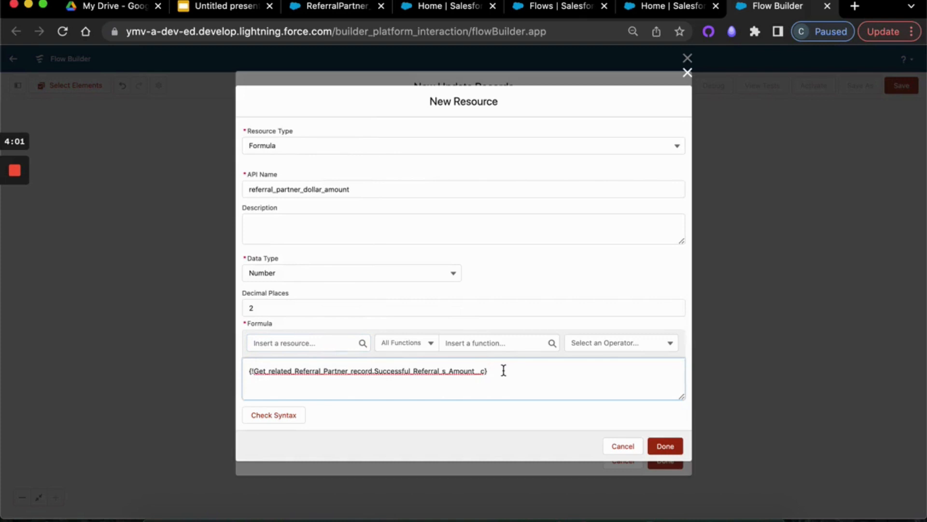
click(587, 351)
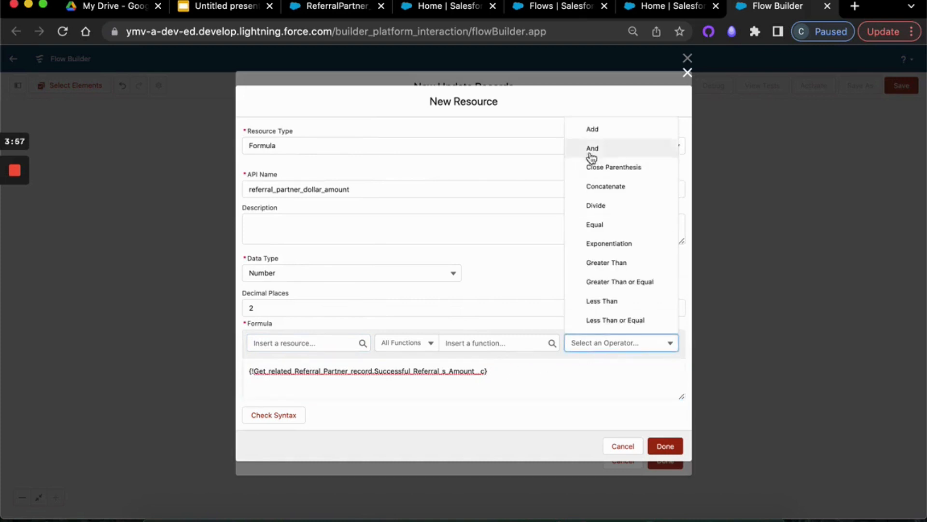
click(593, 130)
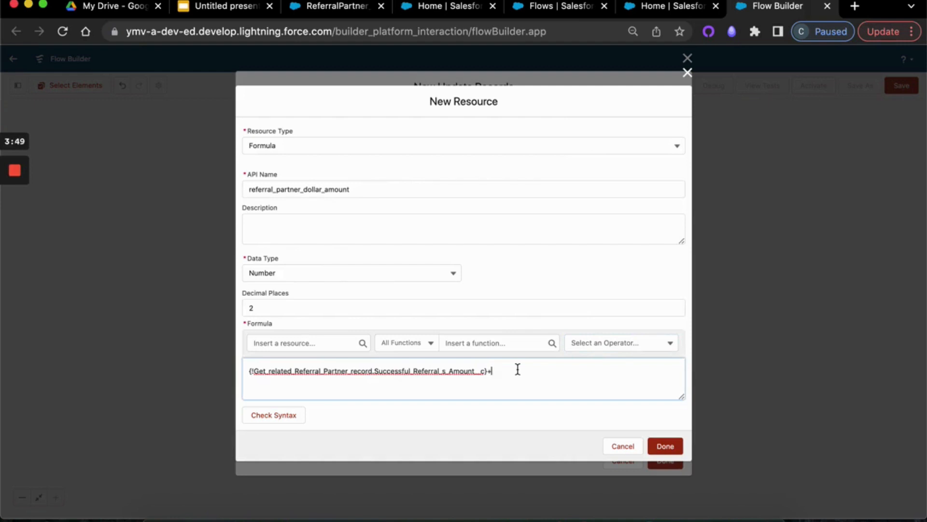
click(300, 343)
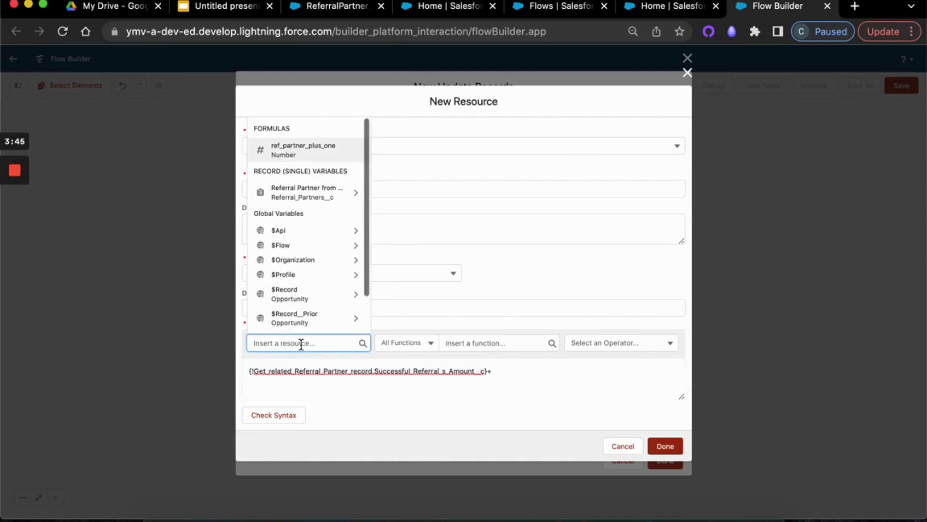
click(335, 302)
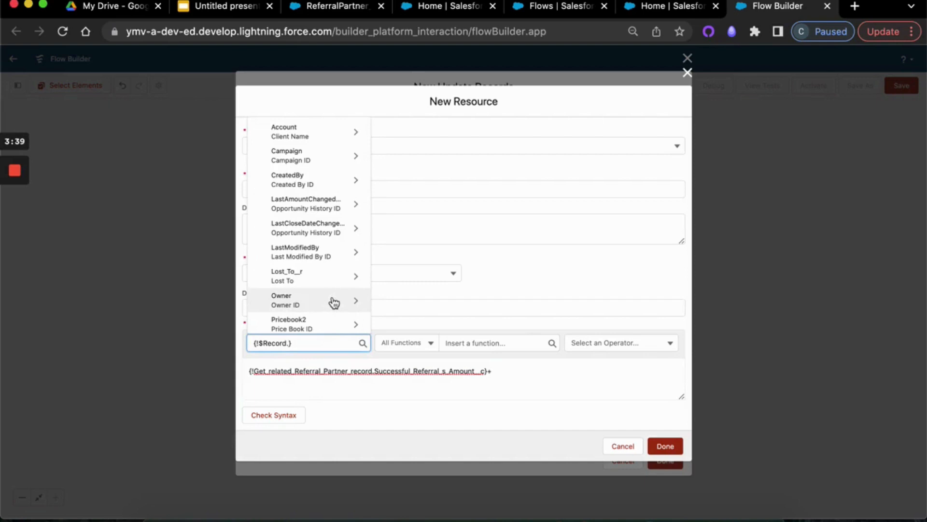
scroll(331, 302, down, 5)
click(294, 265)
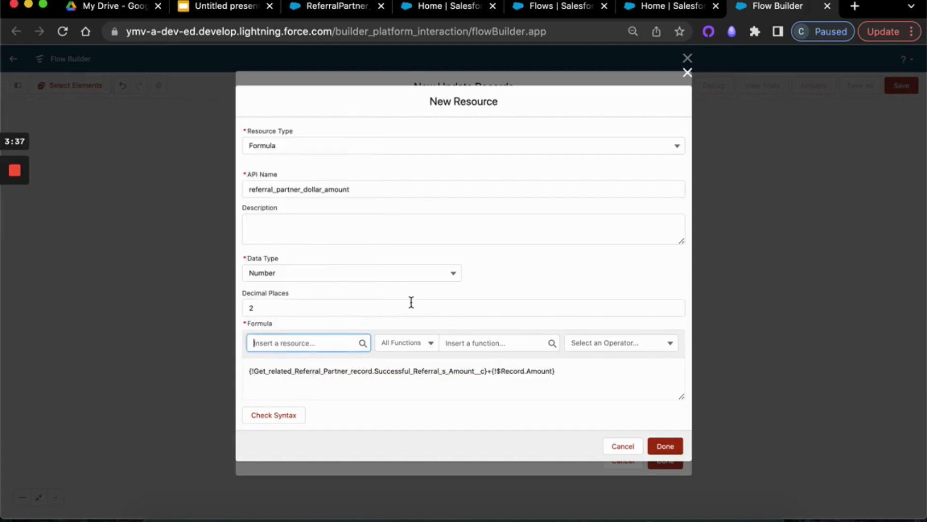
- Check the formula's syntax and finish the referral_partner_dollar_amount resource
click(627, 369)
click(282, 413)
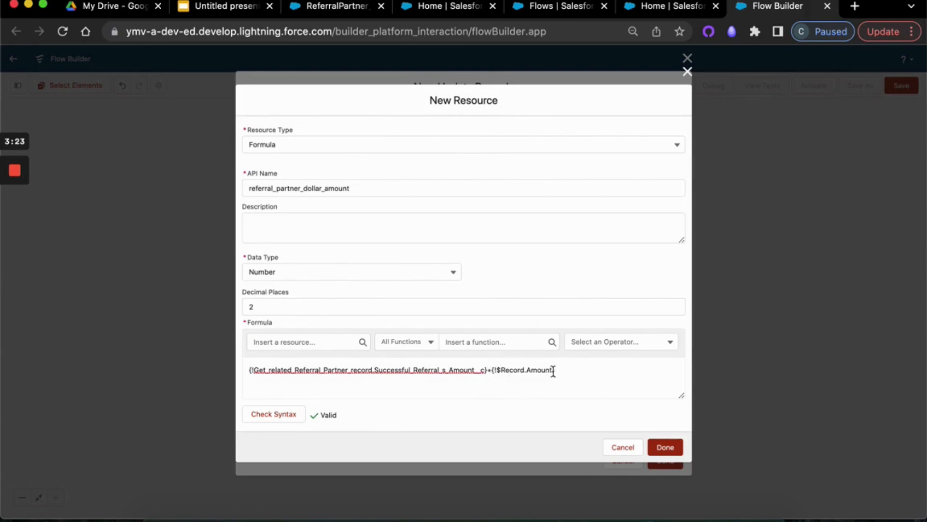
click(667, 447)
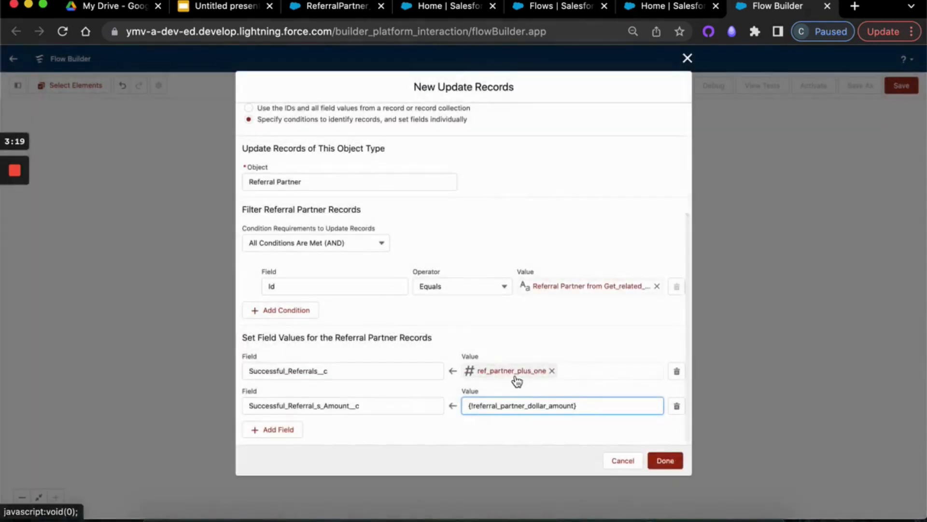
- Finish the Update Records element with referral_partner_dollar_amount as the value for Successful_Referral_s_Amount__c
click(639, 433)
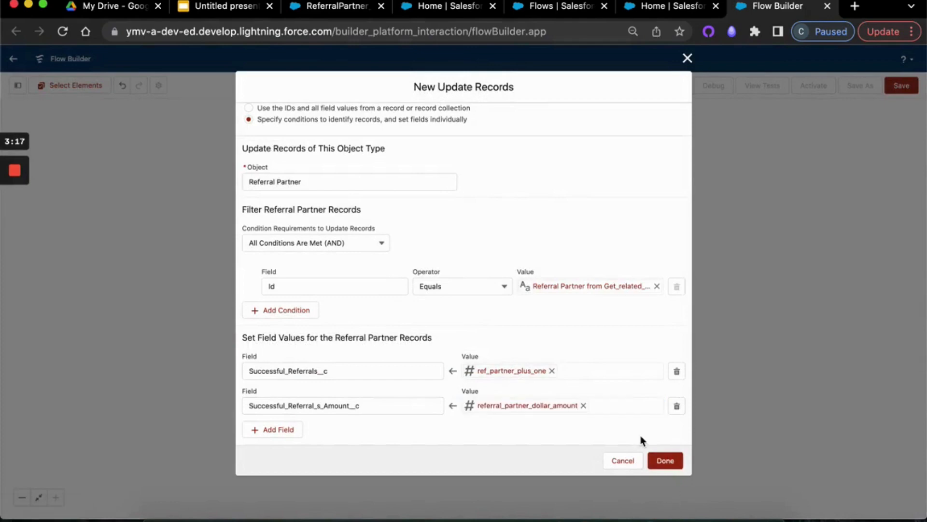
click(665, 460)
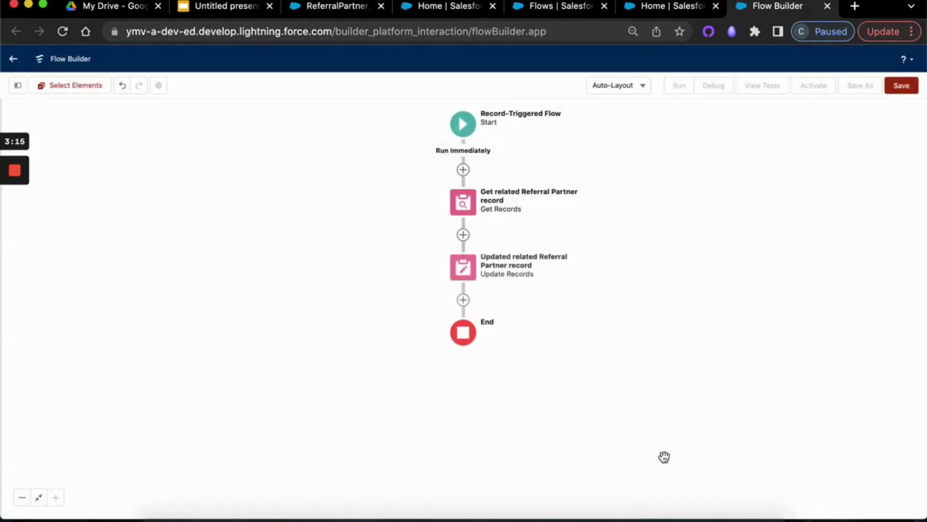
drag(655, 324, 650, 338)
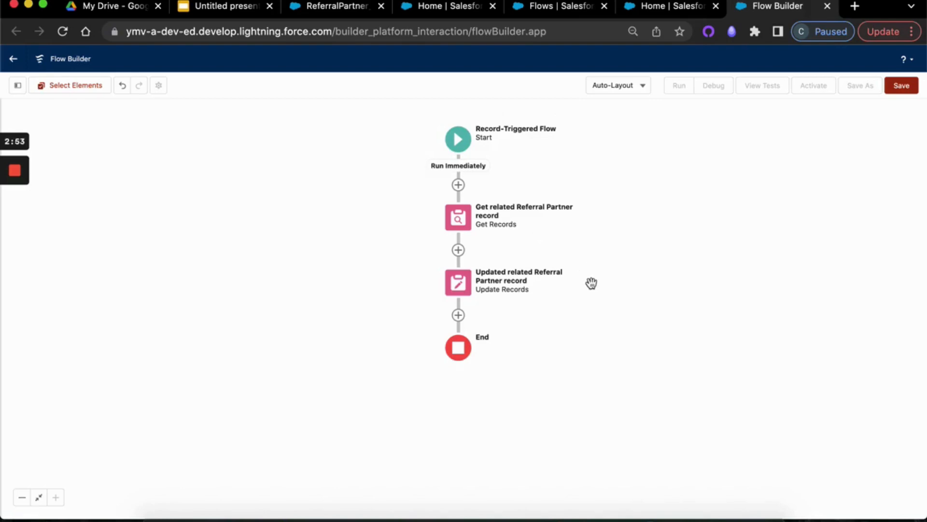
- Save the flow with the label and API name Referral_Partner_Flow and activate it
click(902, 87)
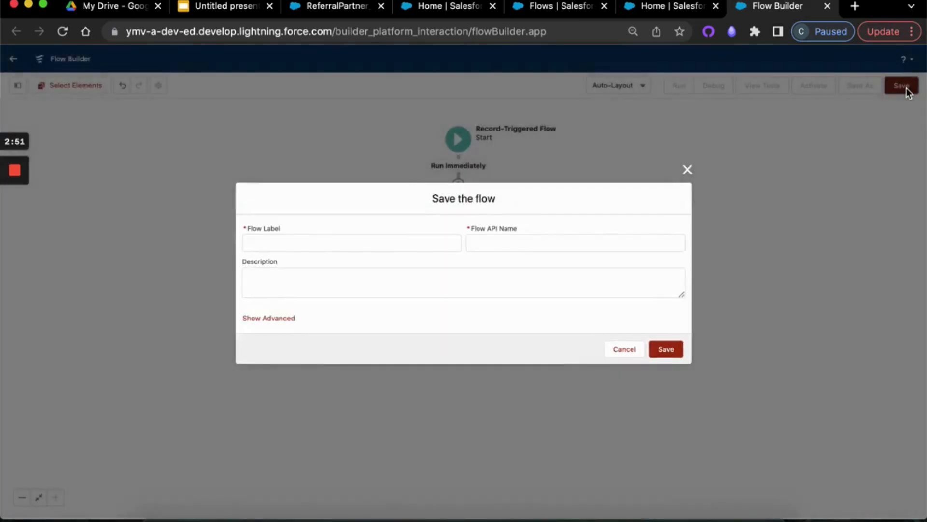
click(256, 242)
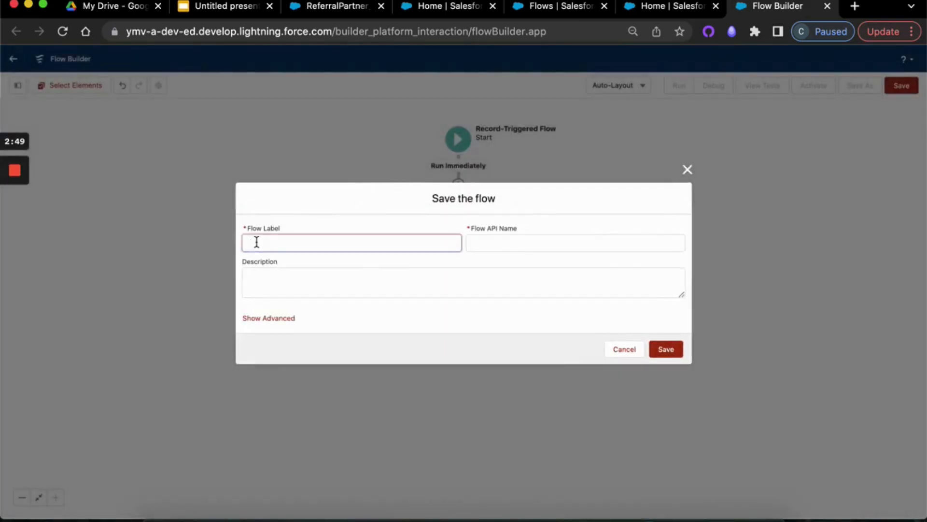
text(Referral_p)
key(Tab)
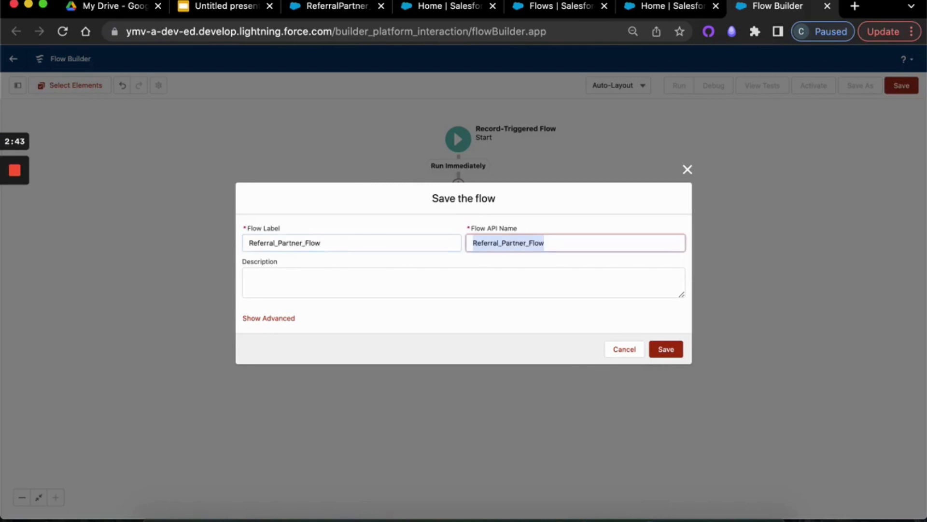
click(666, 349)
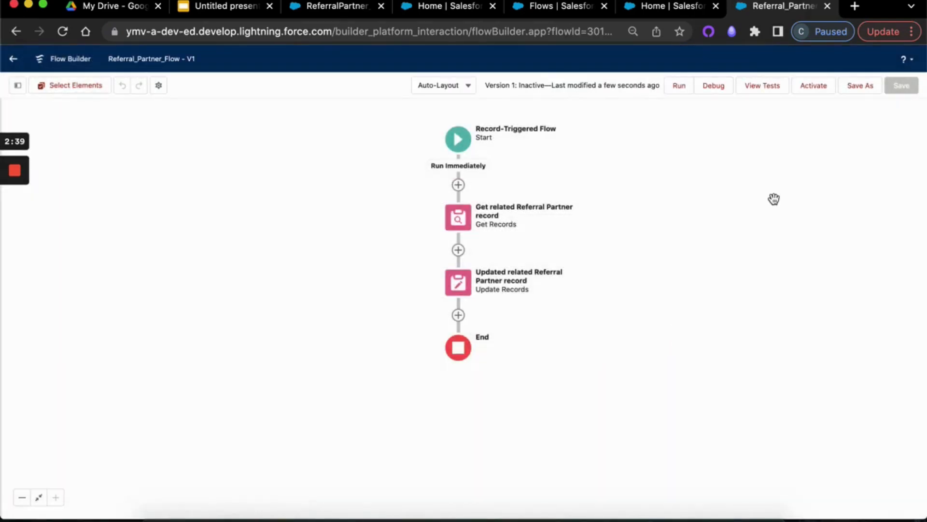
click(822, 87)
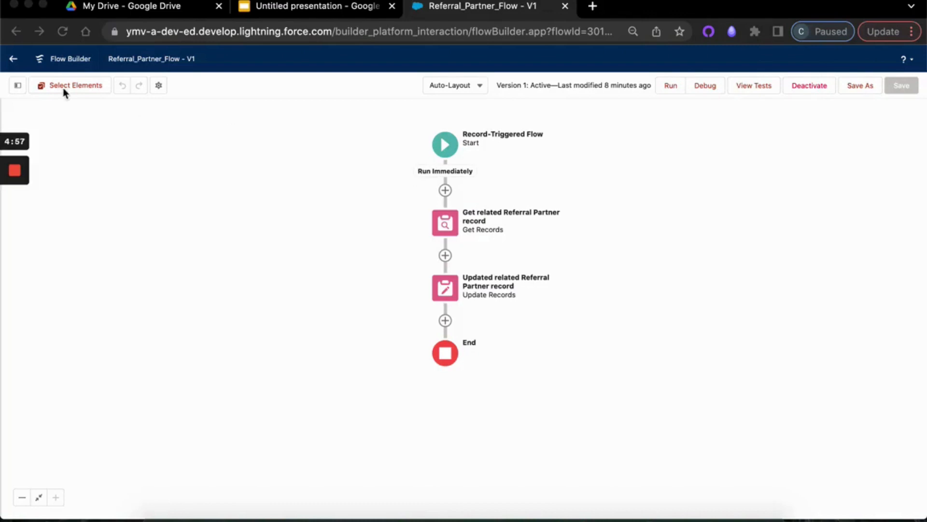
- Leave the flow, switch to the FSM app and open the Referral Partners list
click(15, 59)
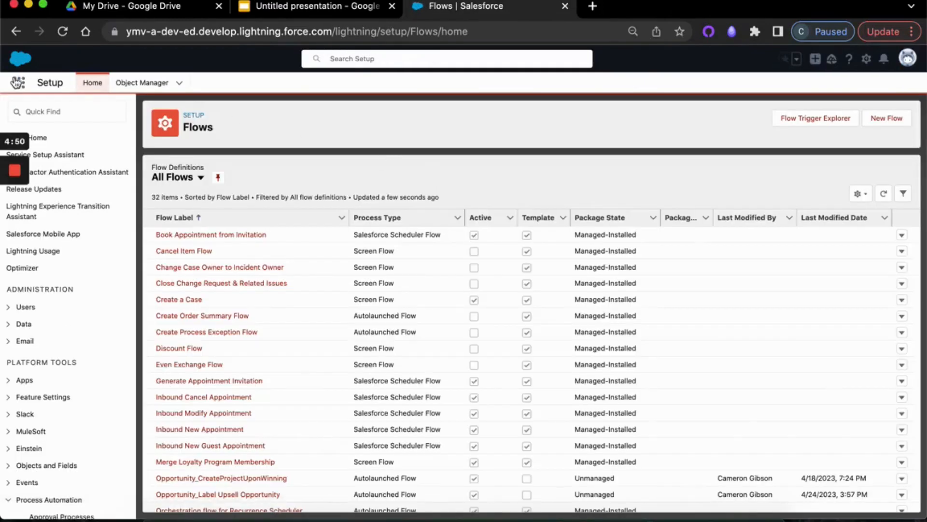
click(18, 83)
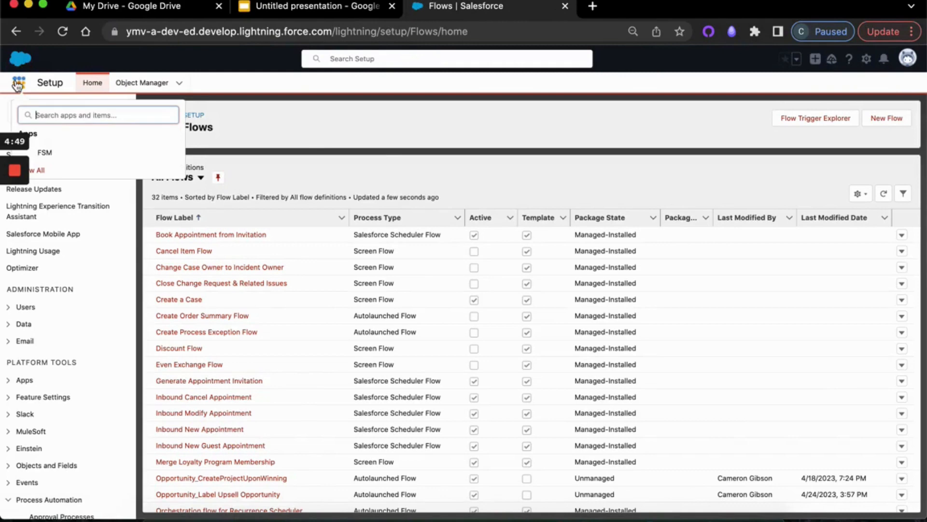
click(54, 152)
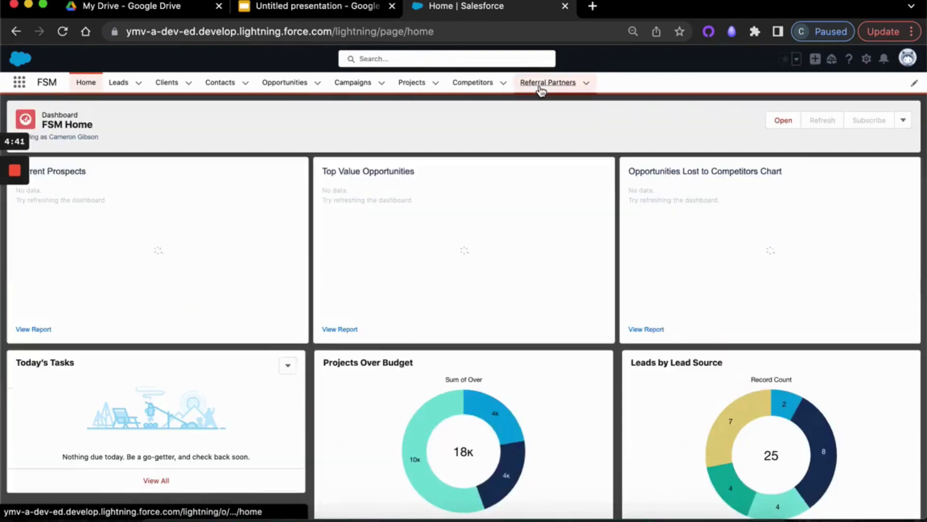
click(541, 83)
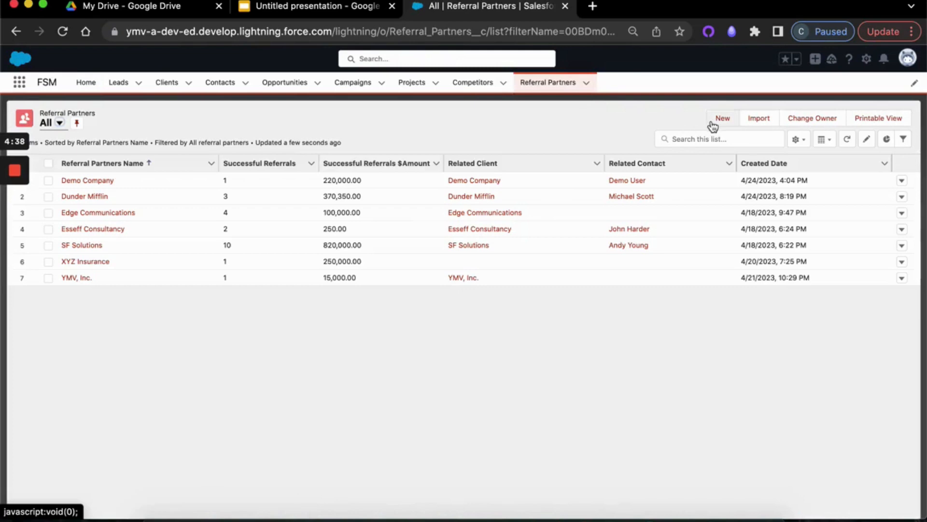
- Create a Referral Partner record named FlowTest, keeping the default referral count and amount
click(718, 122)
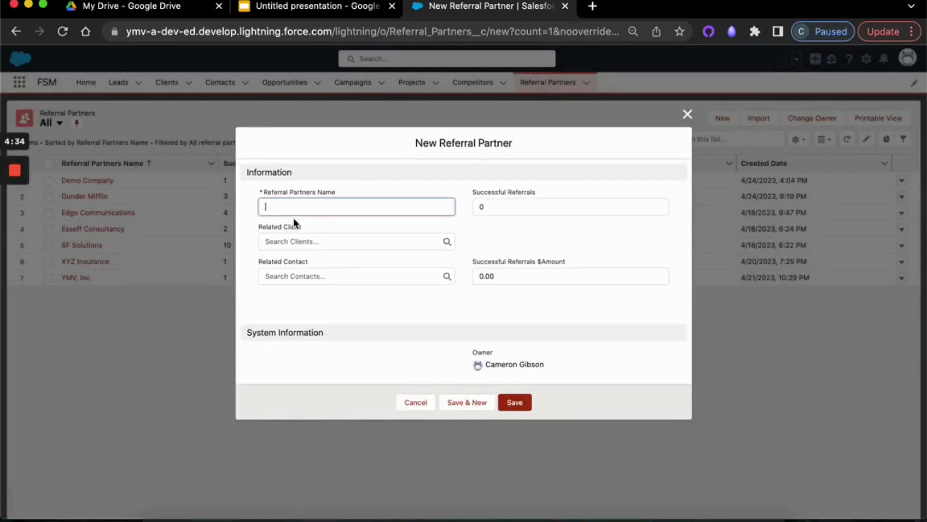
text(FlowTest)
click(525, 243)
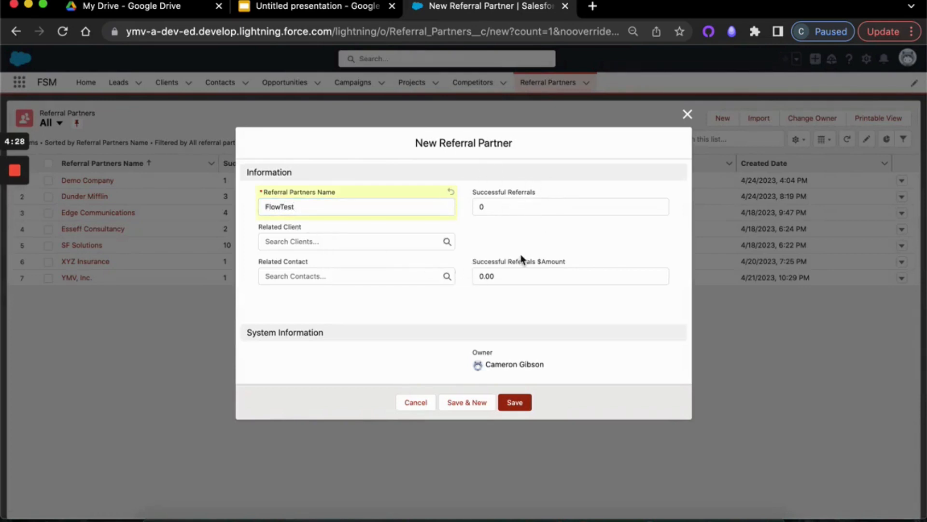
click(512, 403)
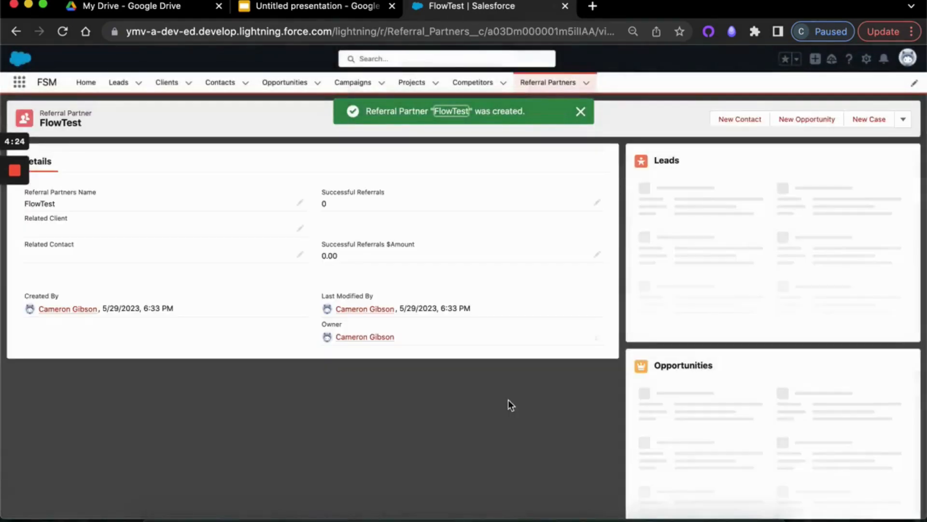
- View FlowTest in the Referral Partners list and open the Opportunities list
click(545, 83)
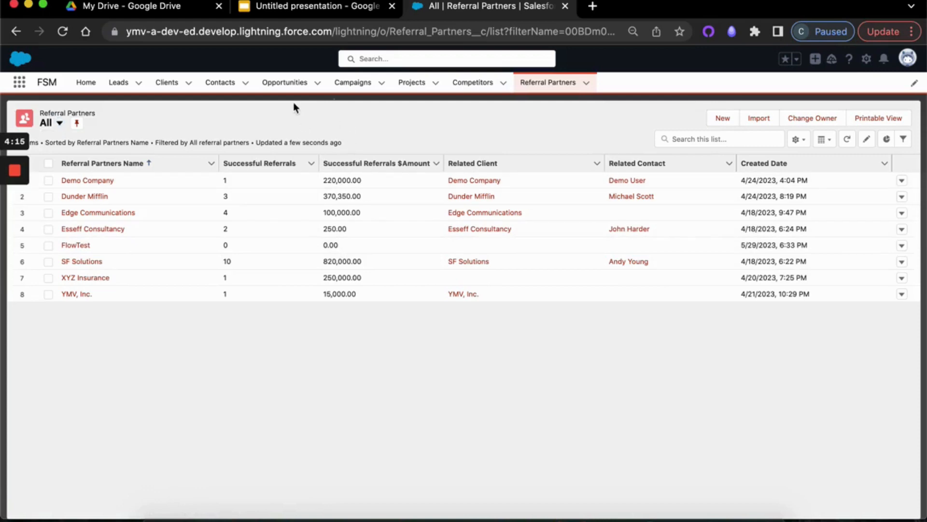
click(284, 85)
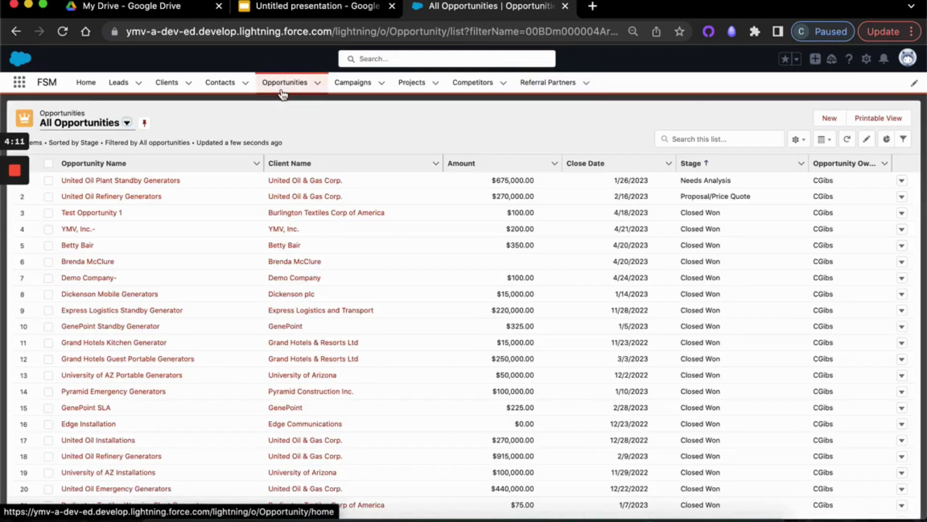
- Set FlowTest as the Referred By partner on the United Oil Plant Standby Generators opportunity and save the record
click(146, 182)
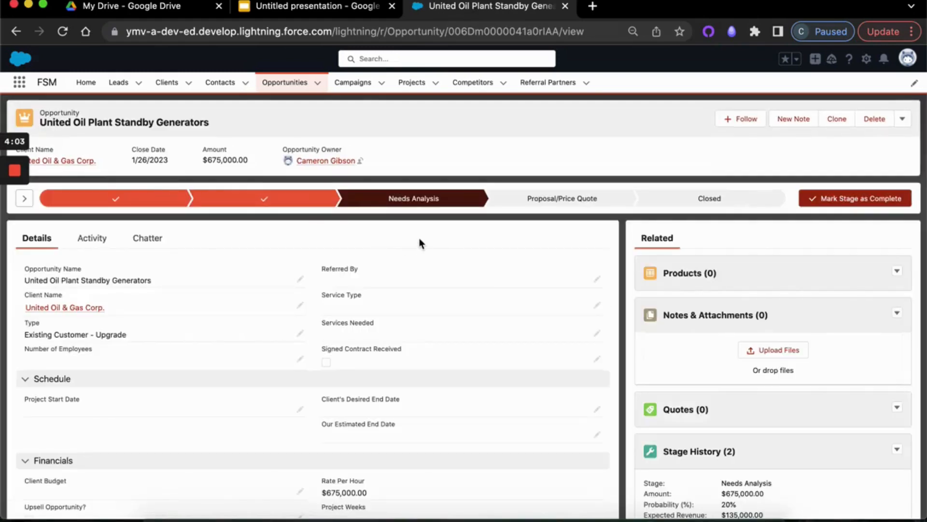
click(597, 281)
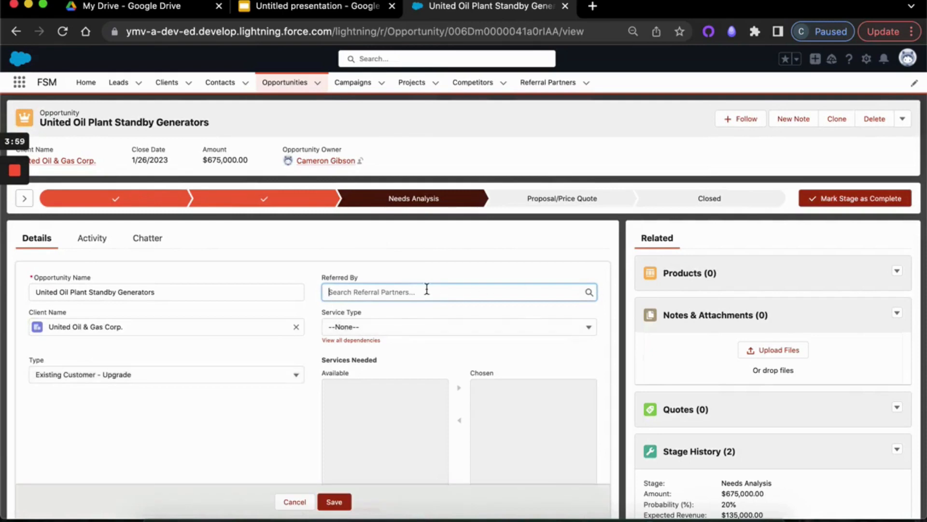
text(flow)
click(360, 329)
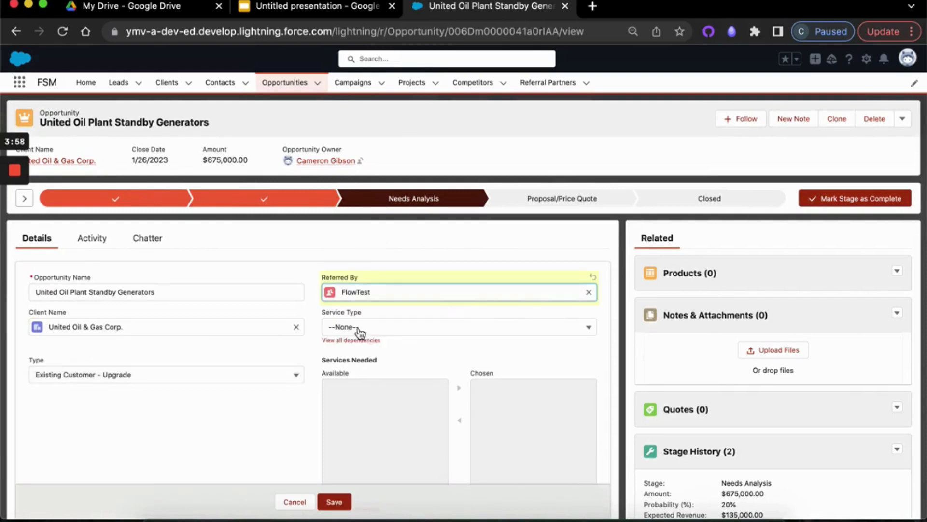
click(334, 502)
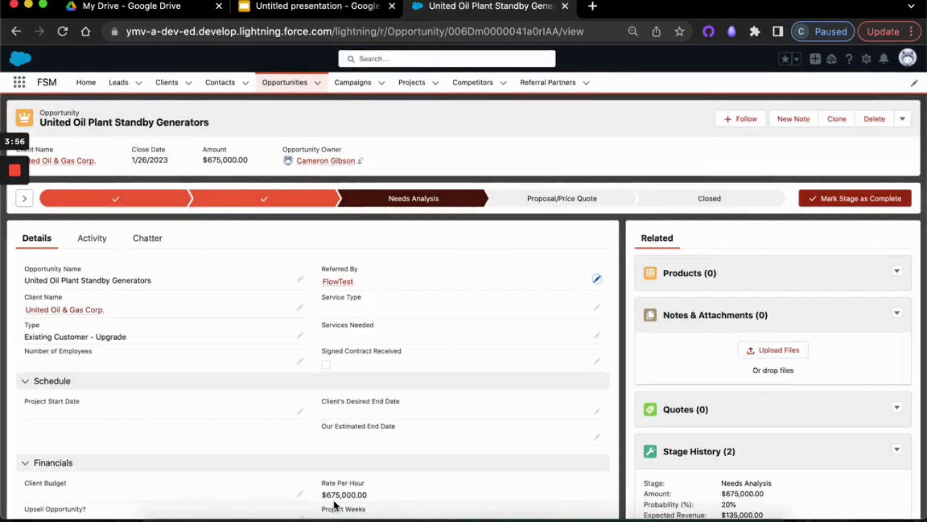
- Close the United Oil Plant Standby Generators opportunity with the stage Closed Won
click(705, 199)
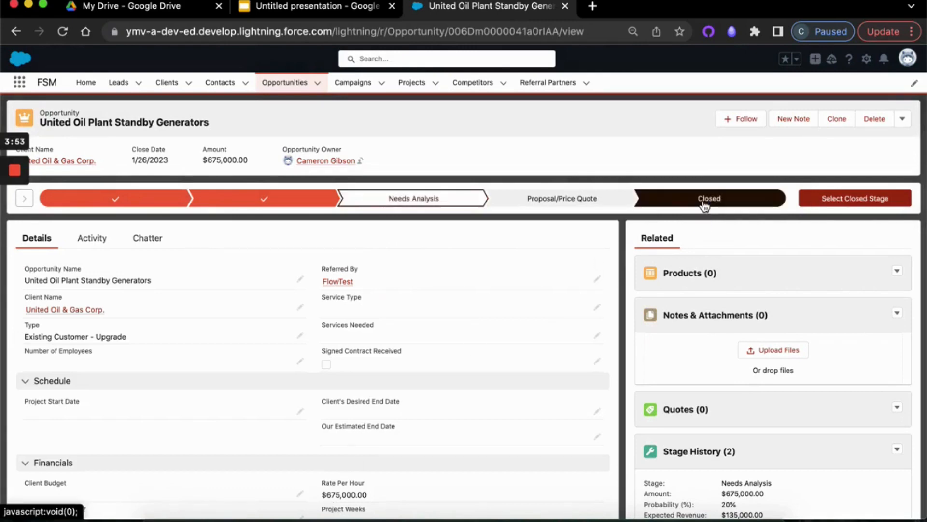
click(846, 198)
click(443, 279)
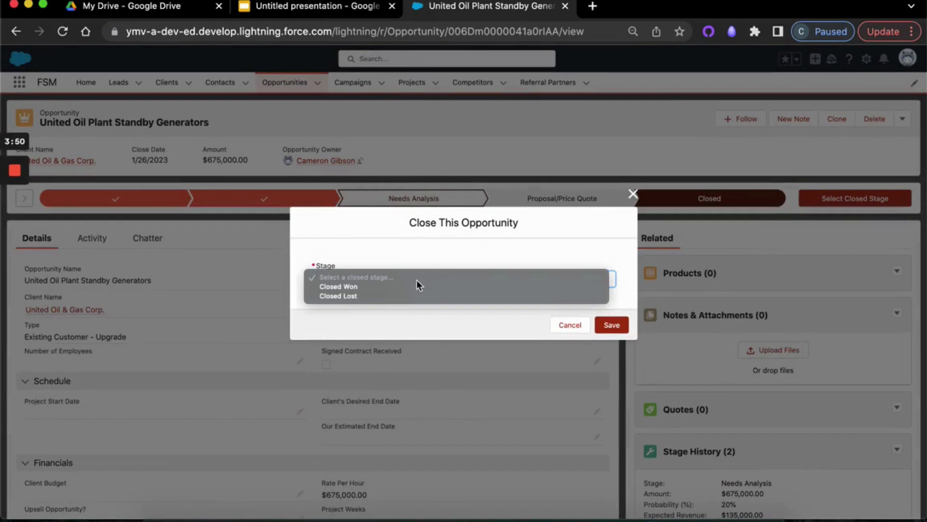
click(369, 286)
click(611, 324)
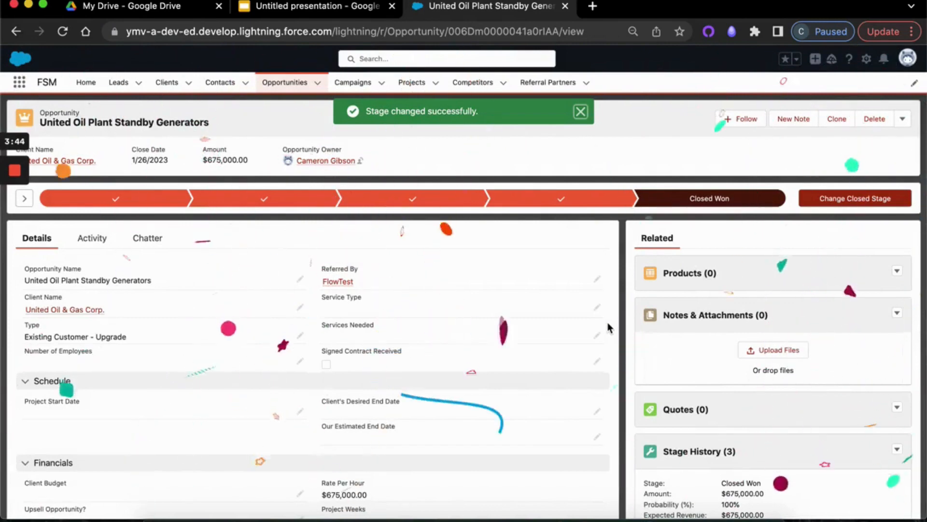
- Open the FlowTest record from the Referral Partners list to check its successful referral count and amount
click(549, 83)
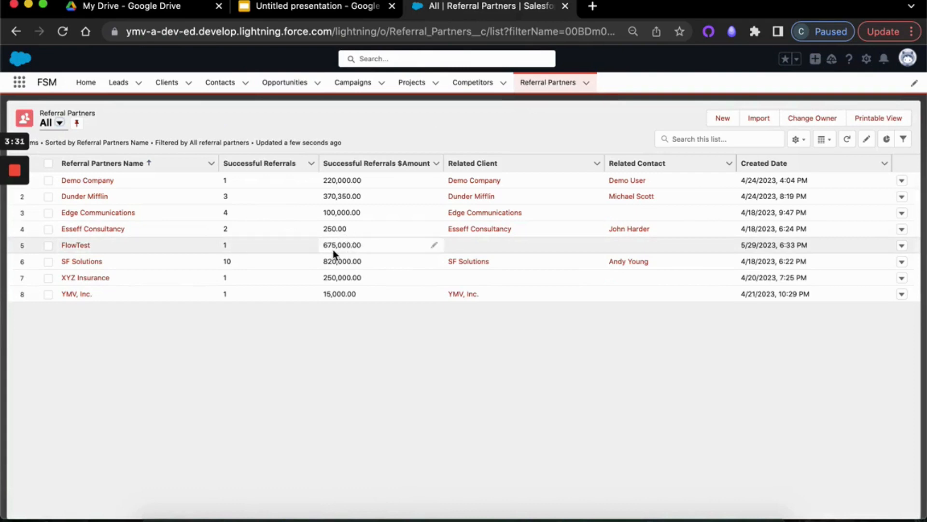
click(71, 245)
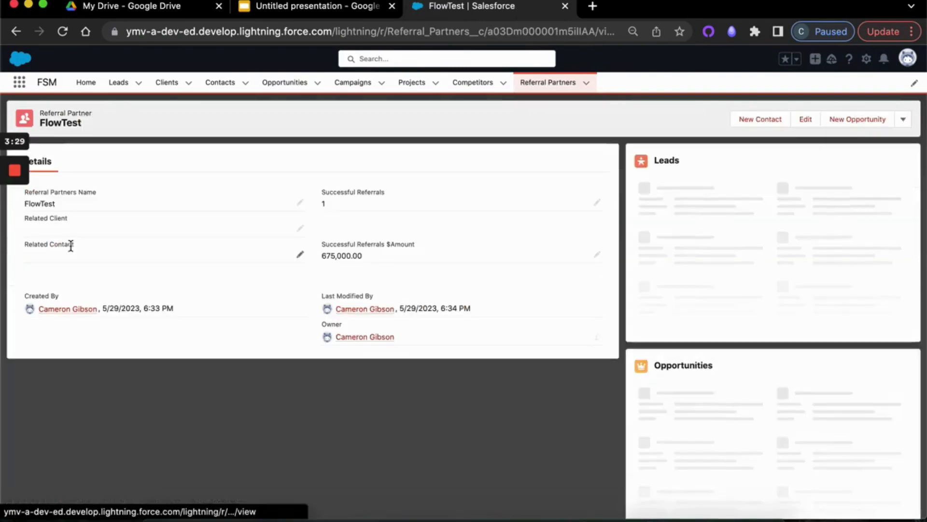